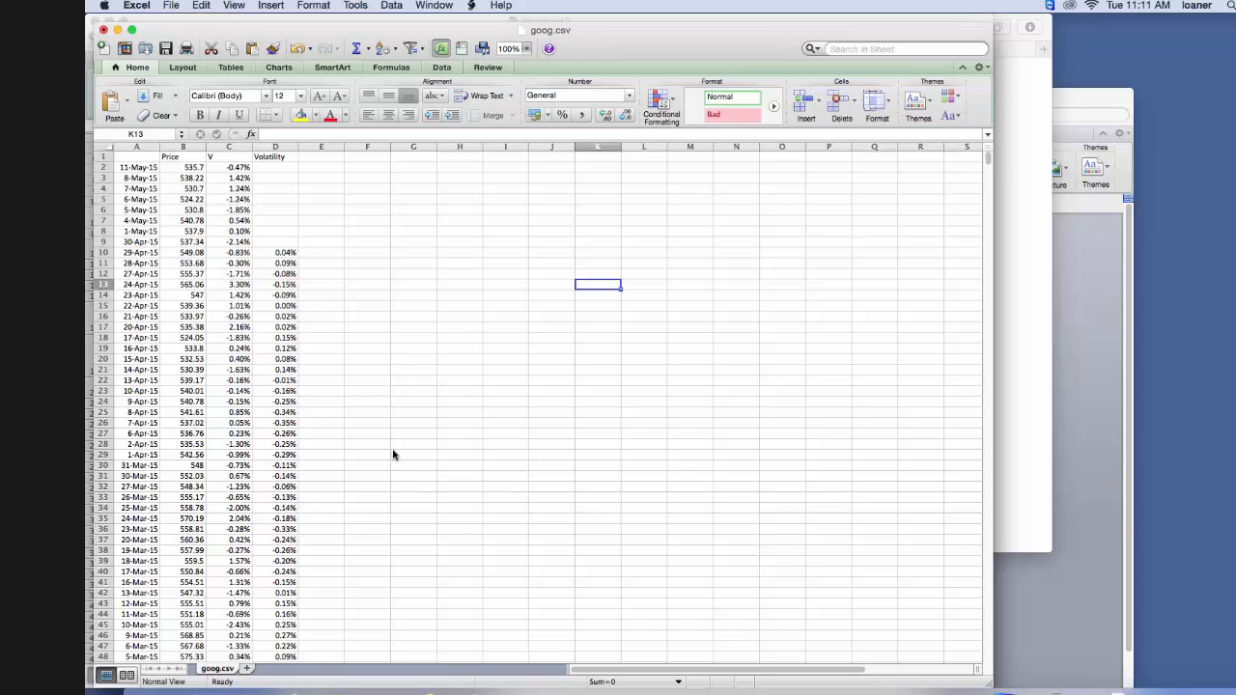
- Insert a 2-D Line chart of the Price, V and Volatility data and enlarge it to span about columns E to P
left_click(187, 212)
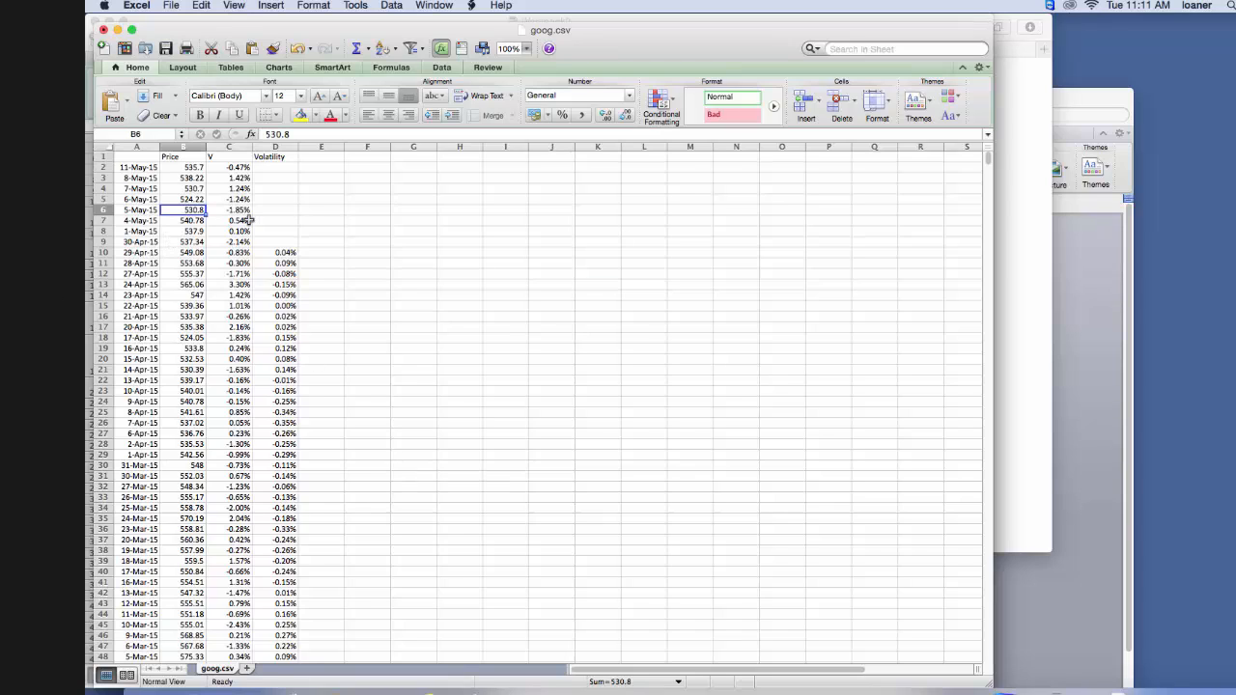
left_click(190, 199)
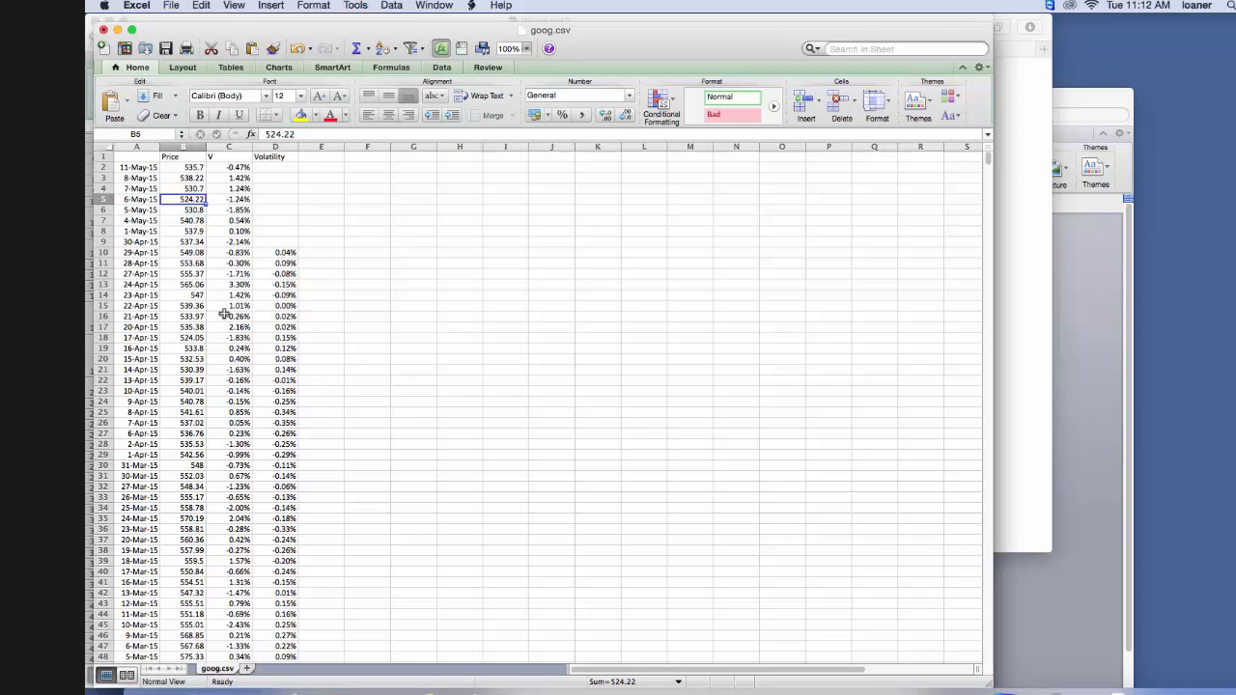
left_click(284, 69)
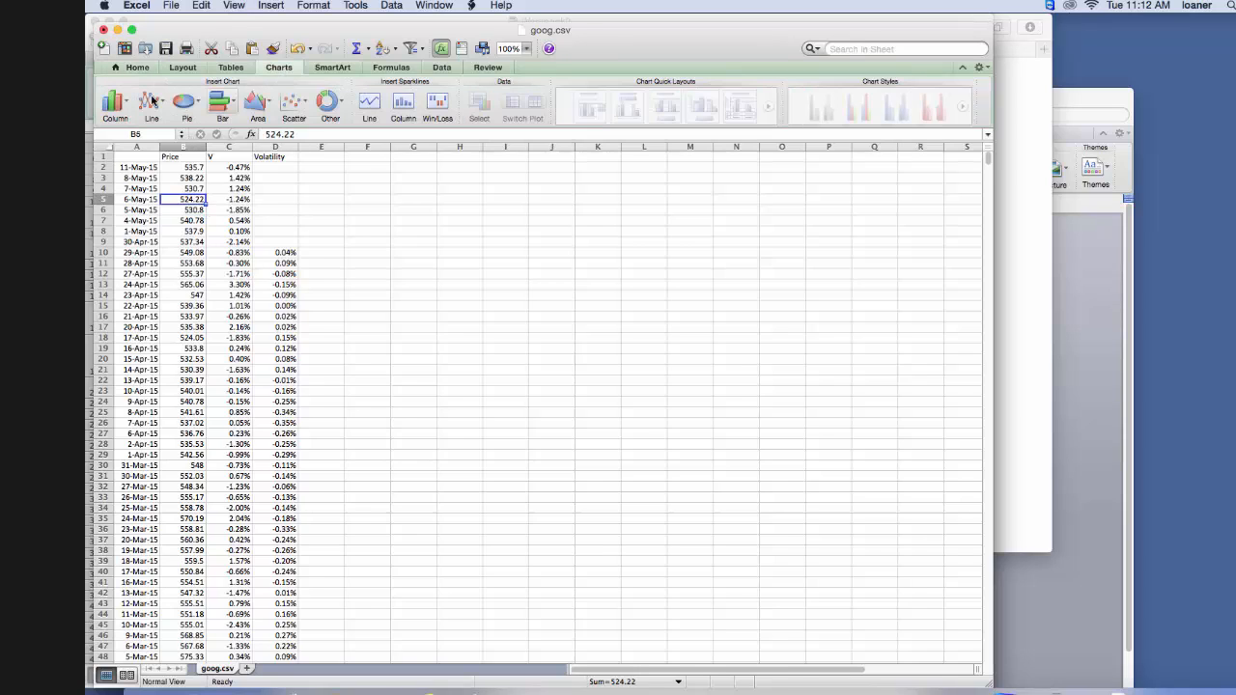
left_click(149, 105)
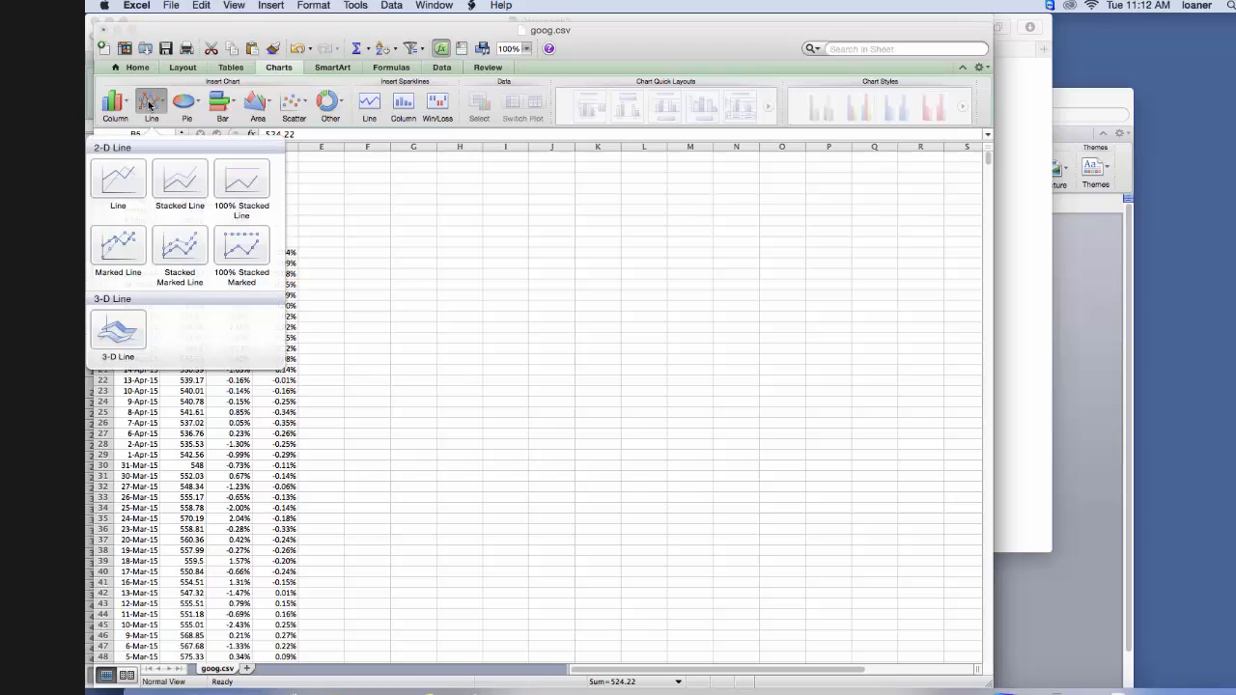
left_click(118, 180)
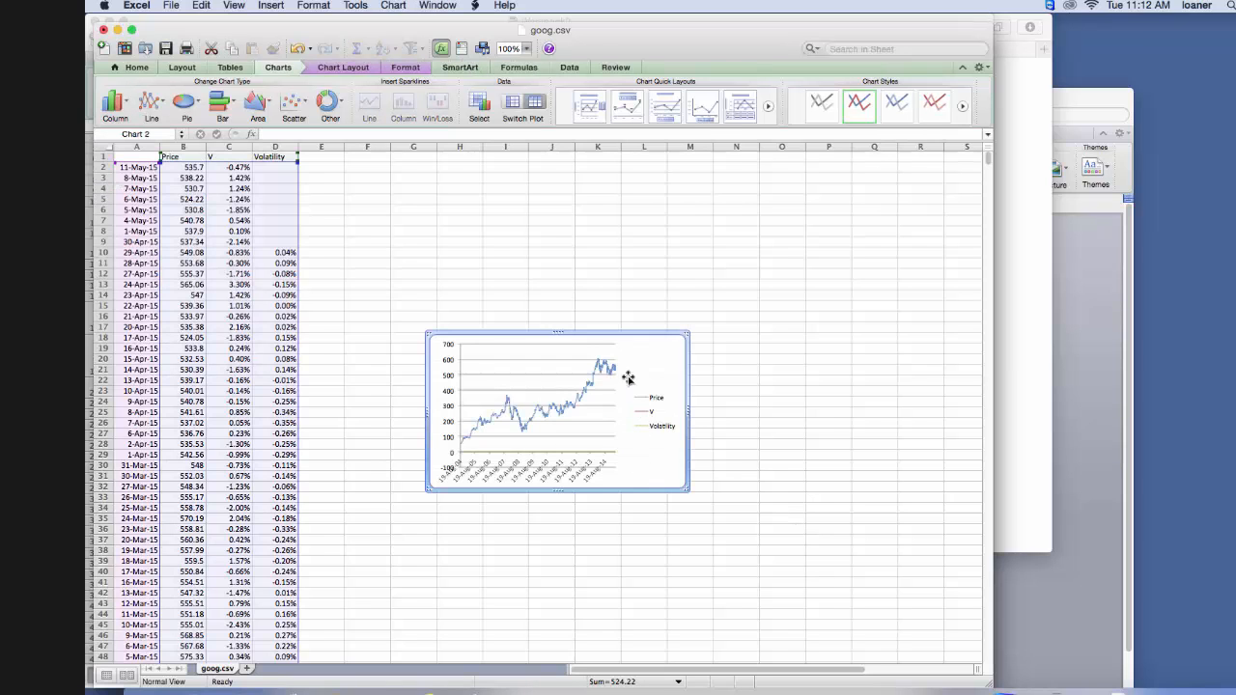
left_click_drag(632, 378, 858, 512)
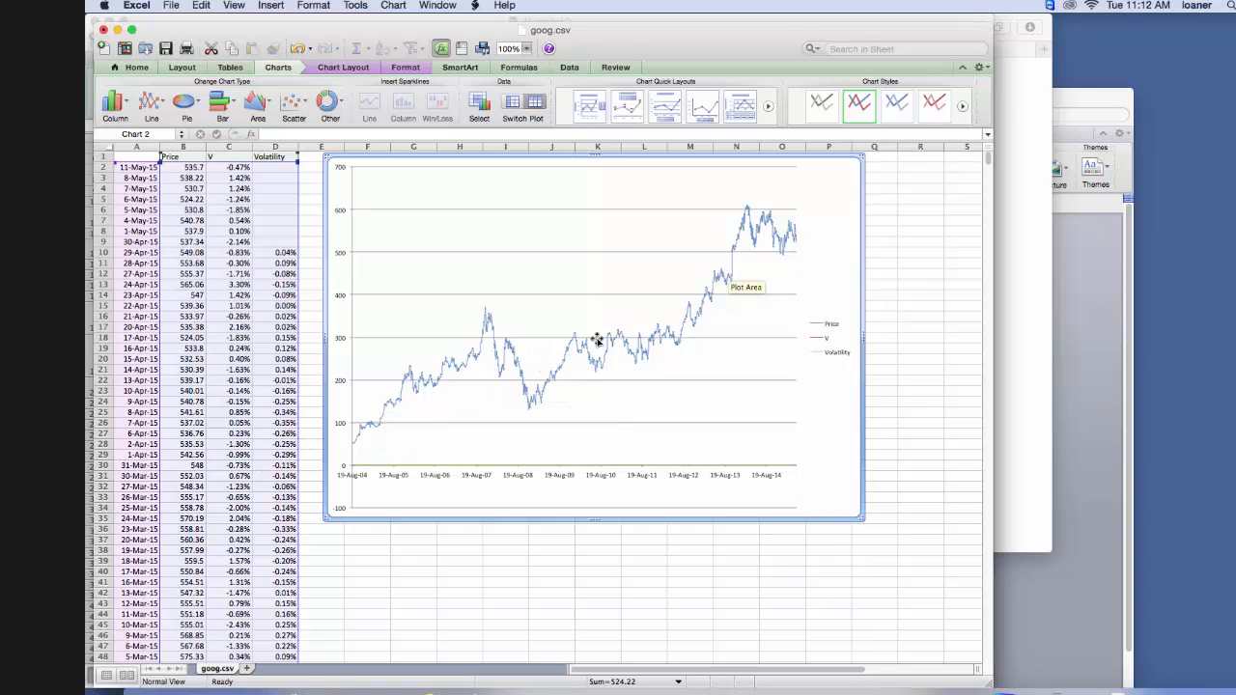
- Plot the chart's Volatility series on the secondary axis
left_click(547, 468)
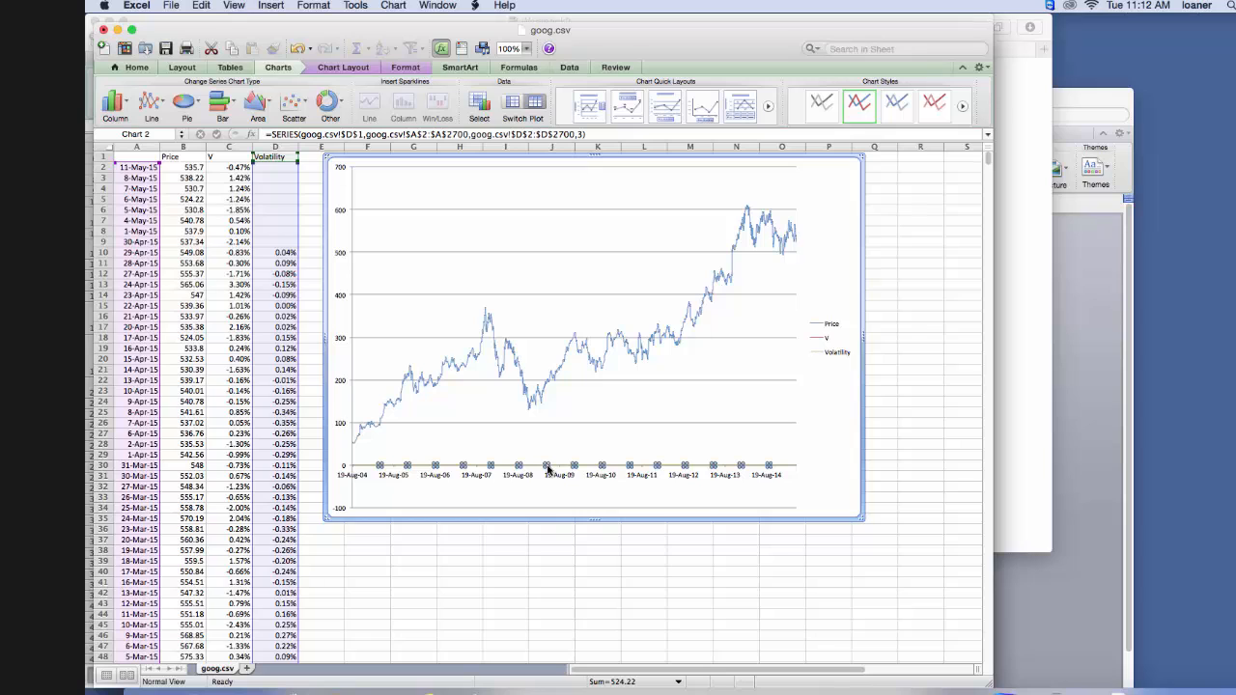
right_click(547, 469)
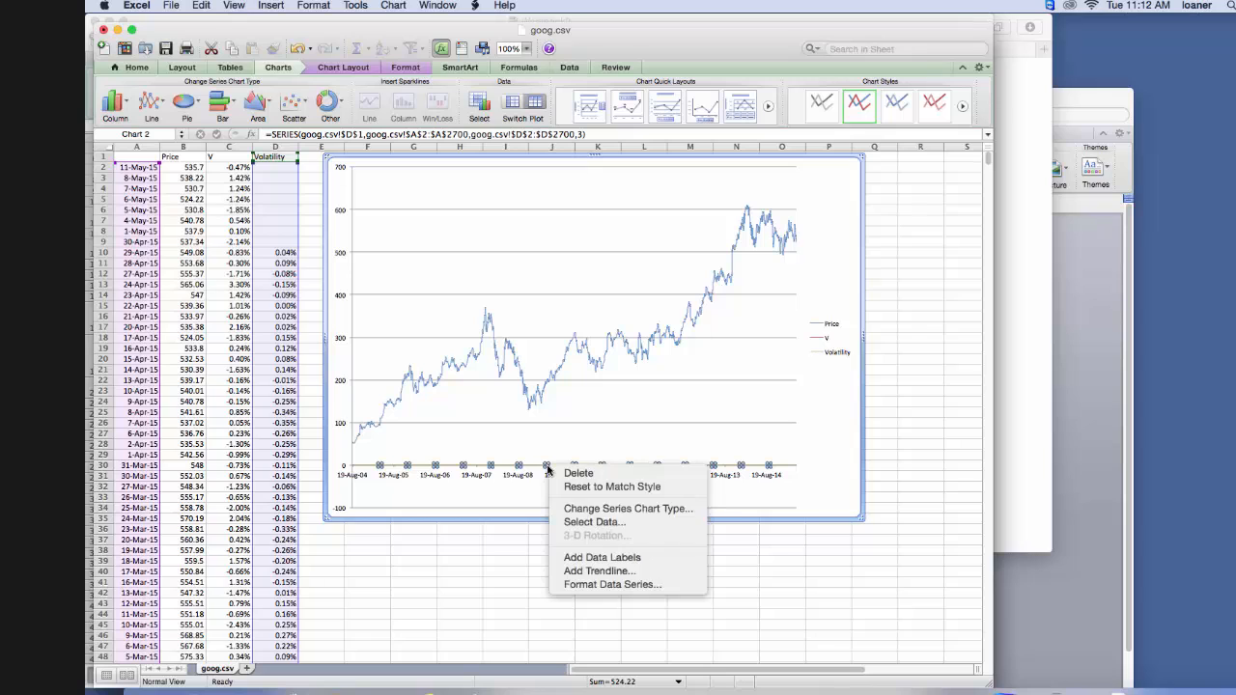
left_click(607, 585)
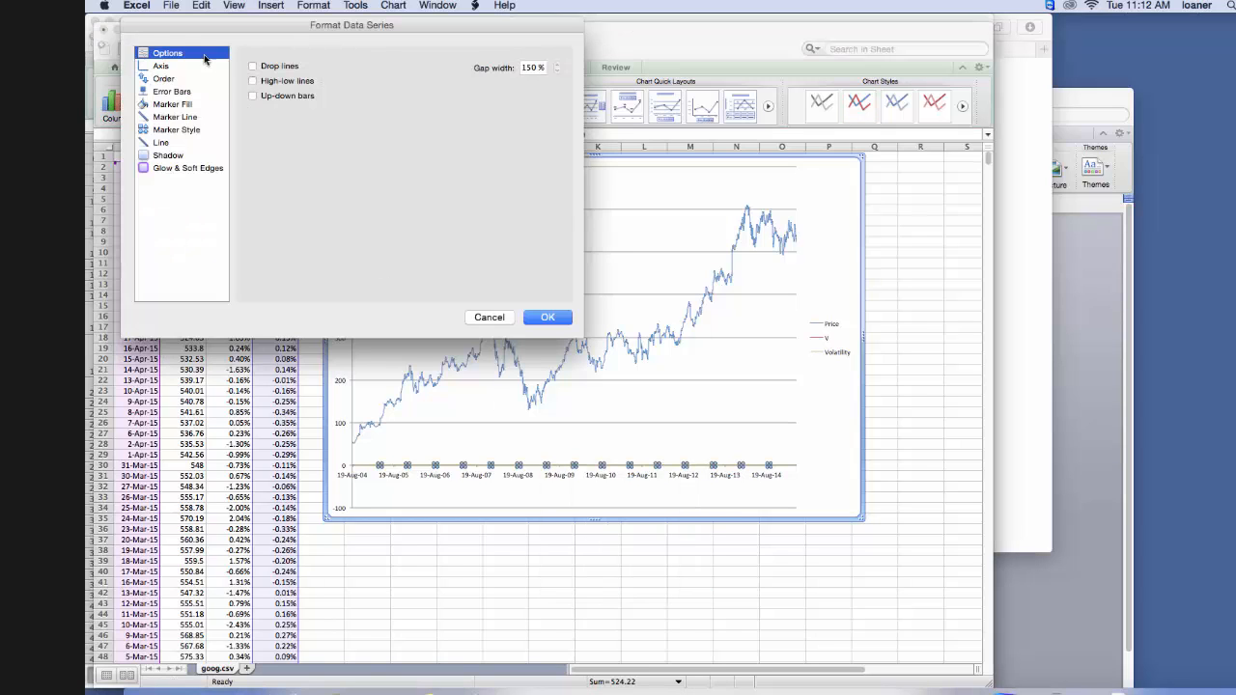
left_click(161, 66)
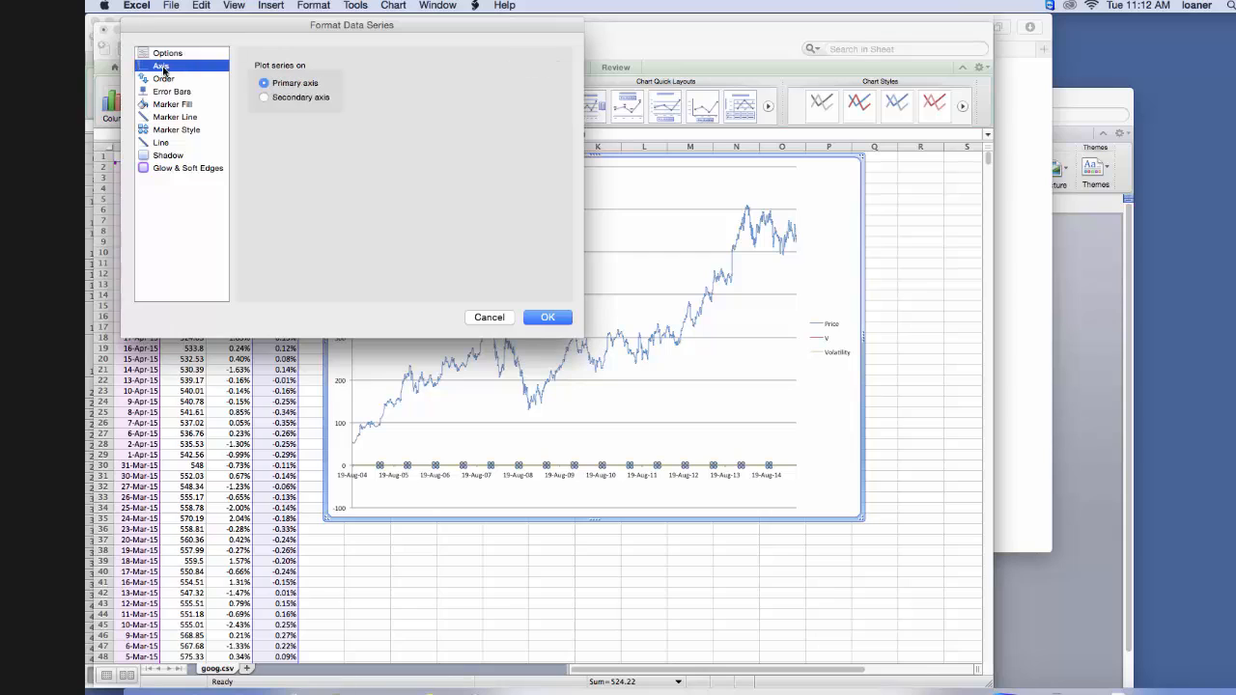
left_click(264, 98)
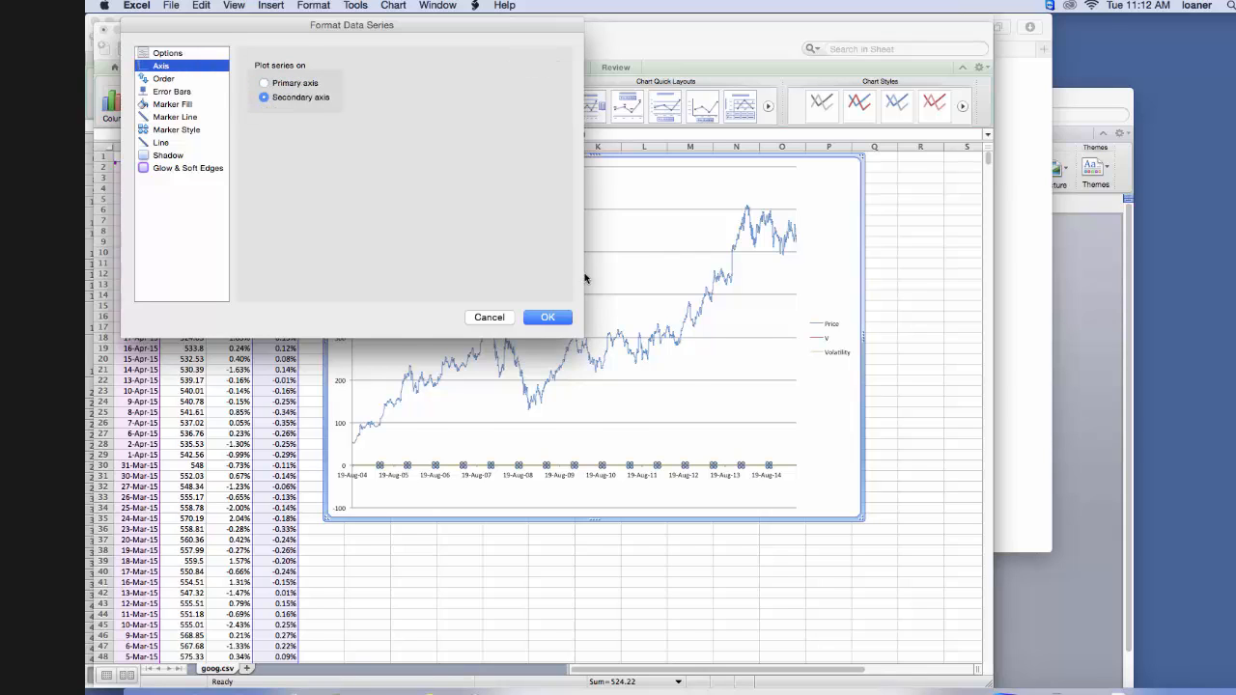
left_click(547, 318)
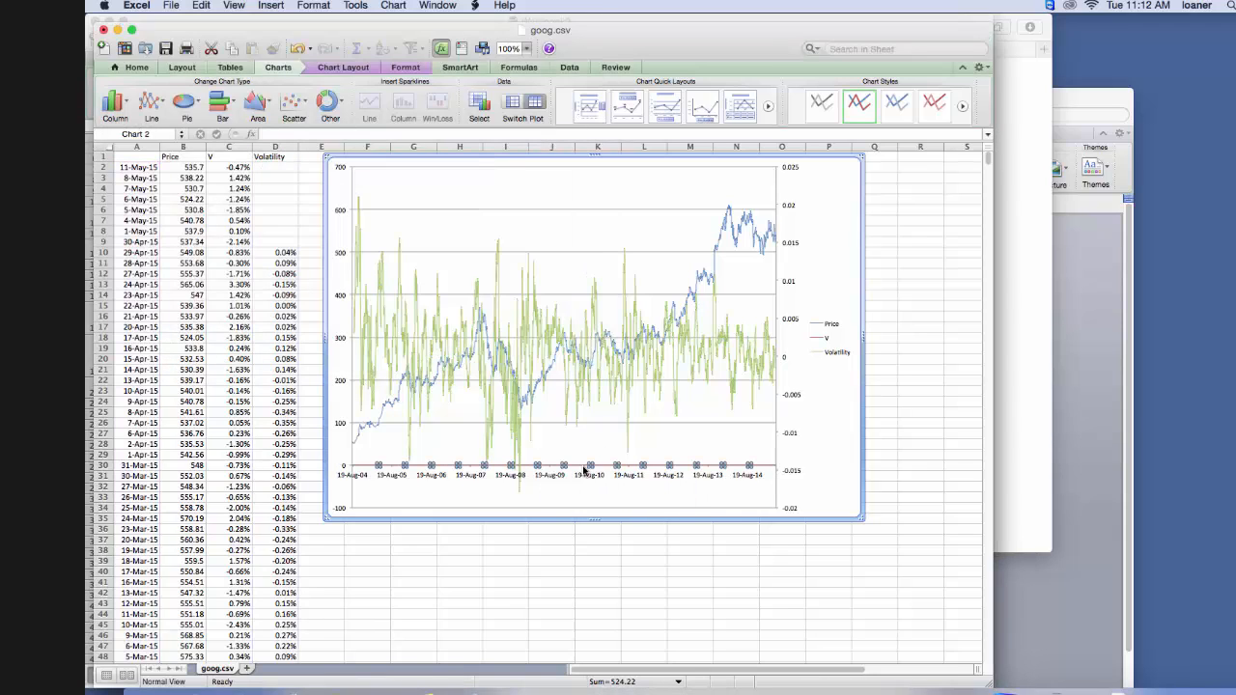
- Plot the chart's V series on the secondary axis
left_click(584, 466)
right_click(585, 466)
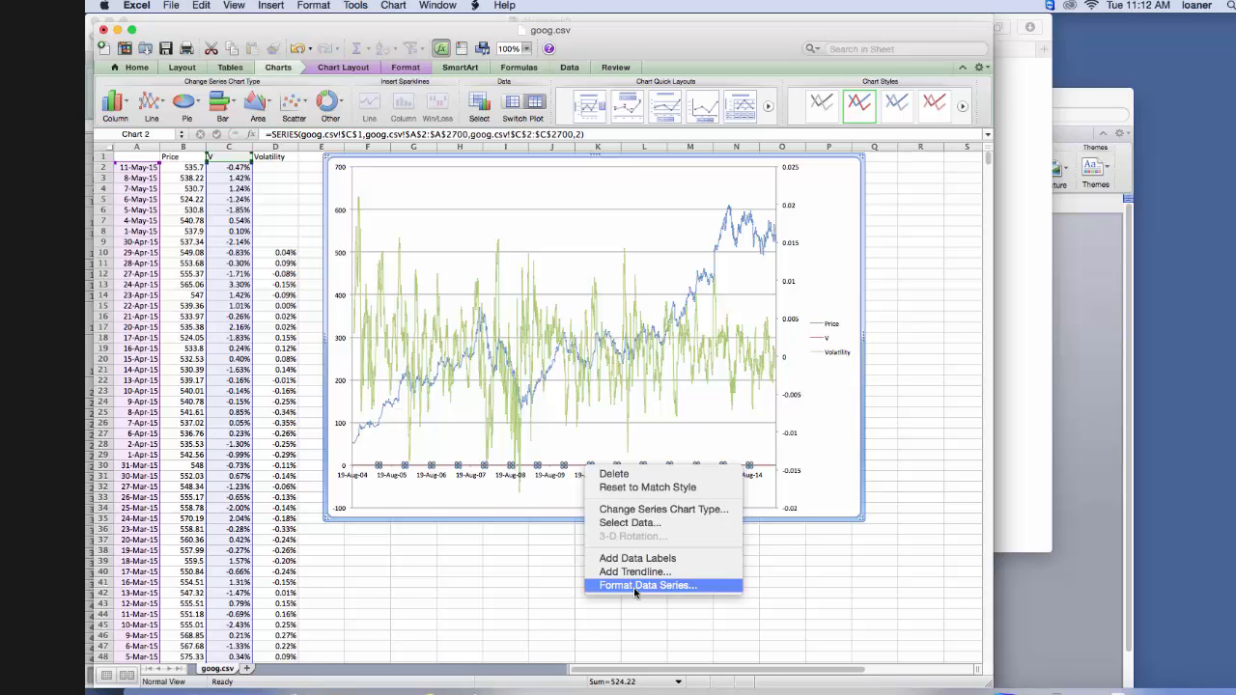
left_click(645, 586)
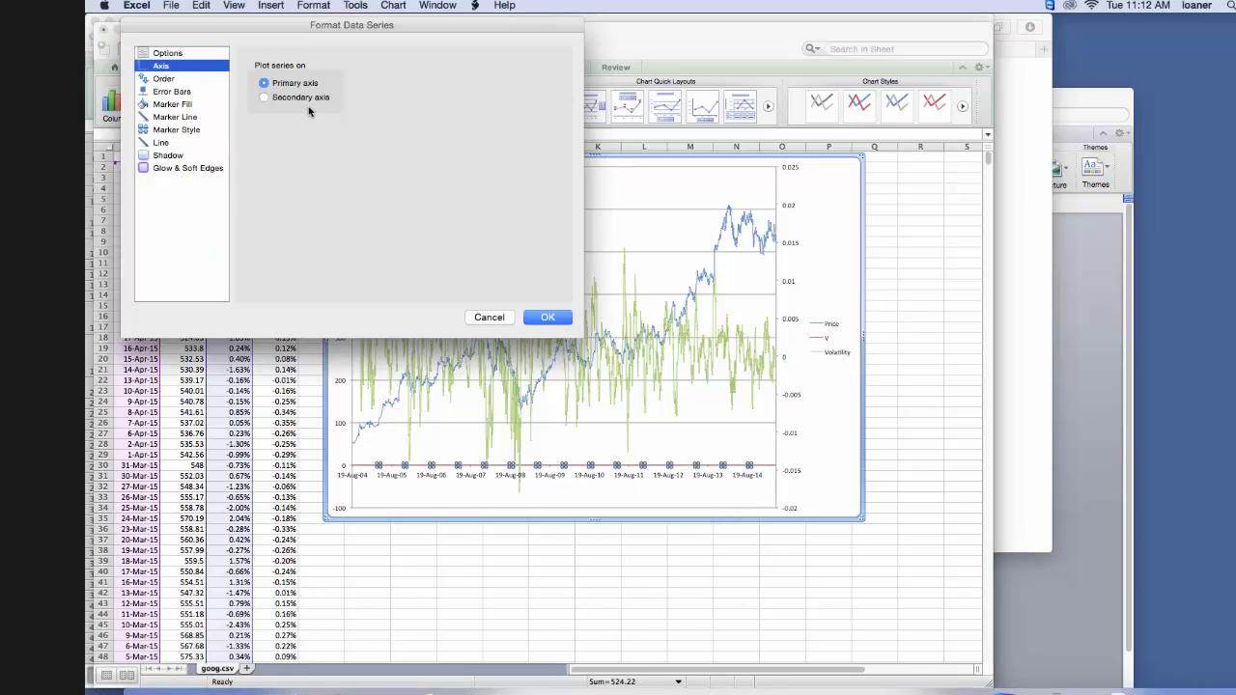
left_click(293, 97)
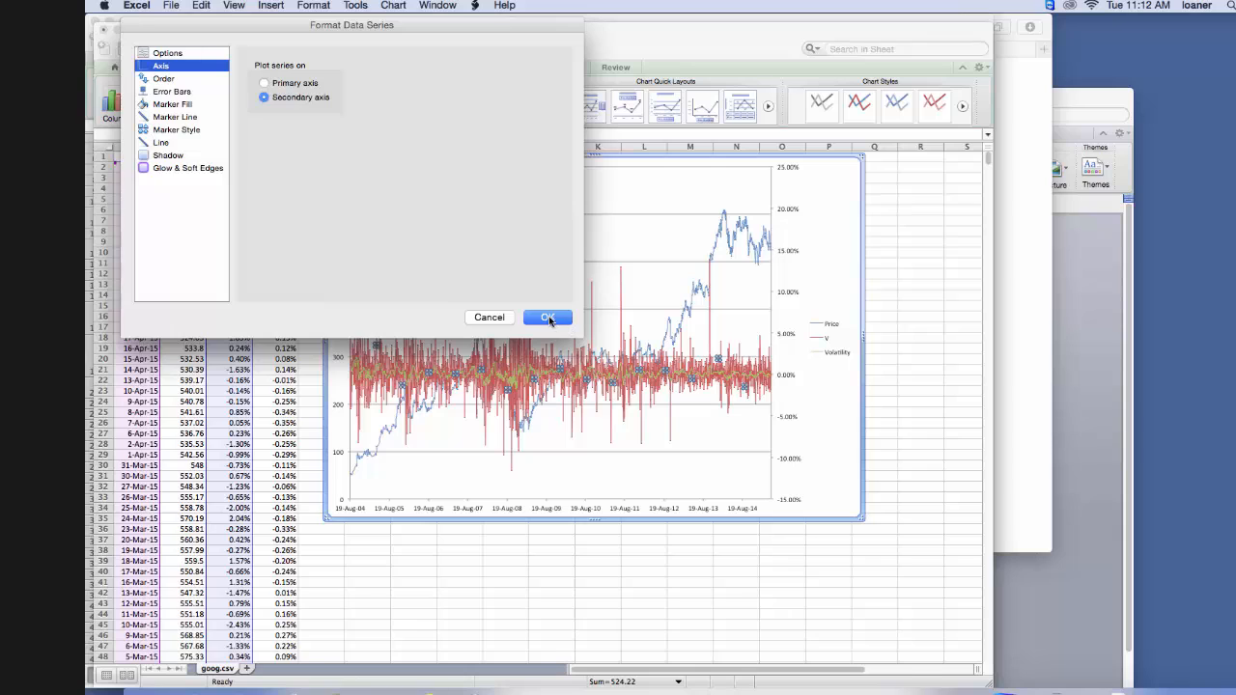
left_click(548, 316)
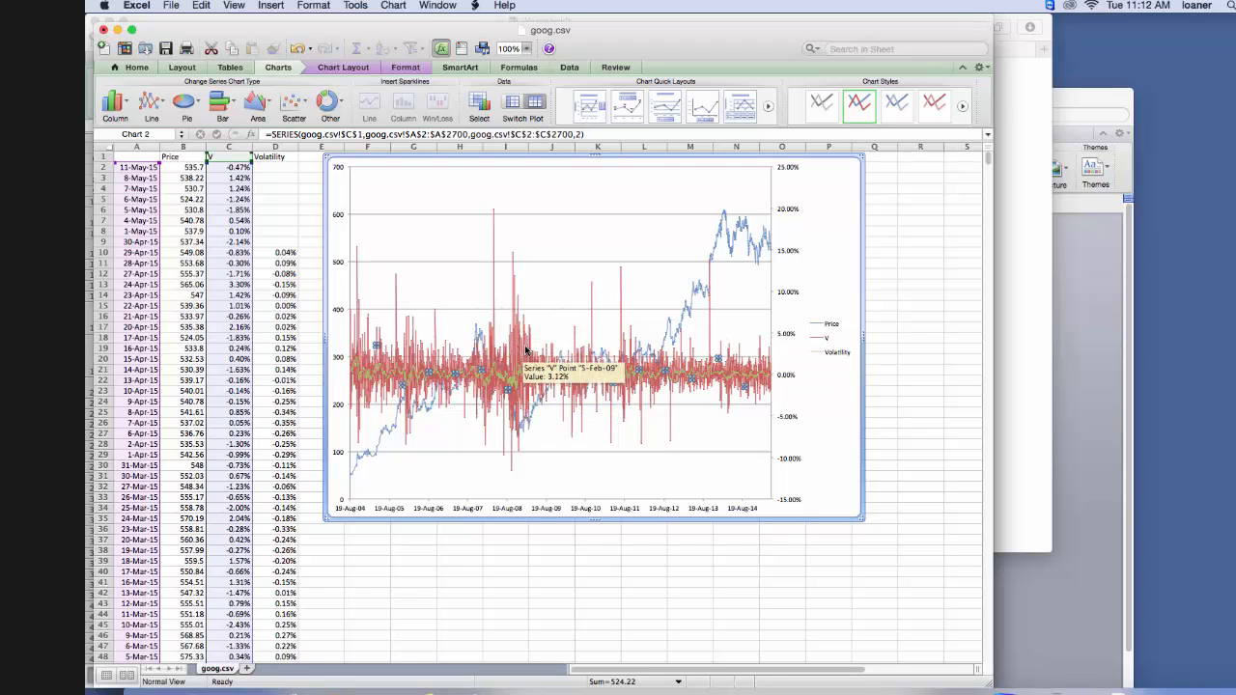
- Set the V series' line transparency to 60%, accepting the complex formatting
right_click(517, 407)
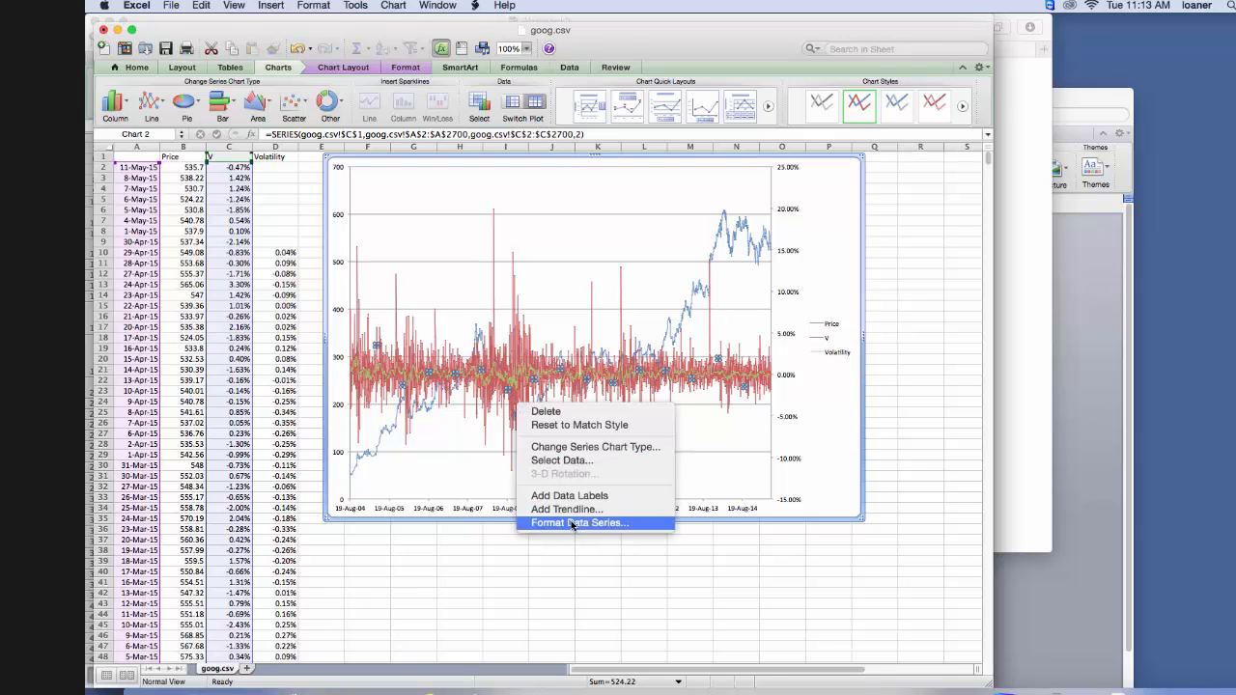
left_click(575, 525)
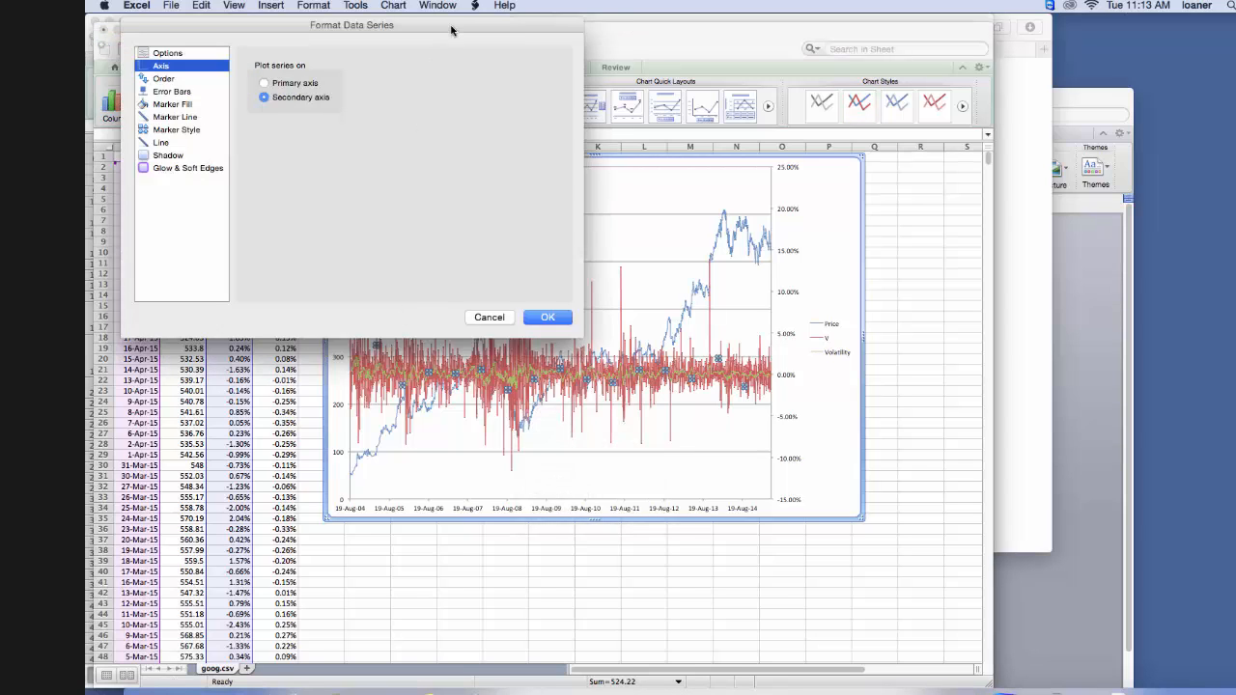
left_click_drag(451, 24, 532, 144)
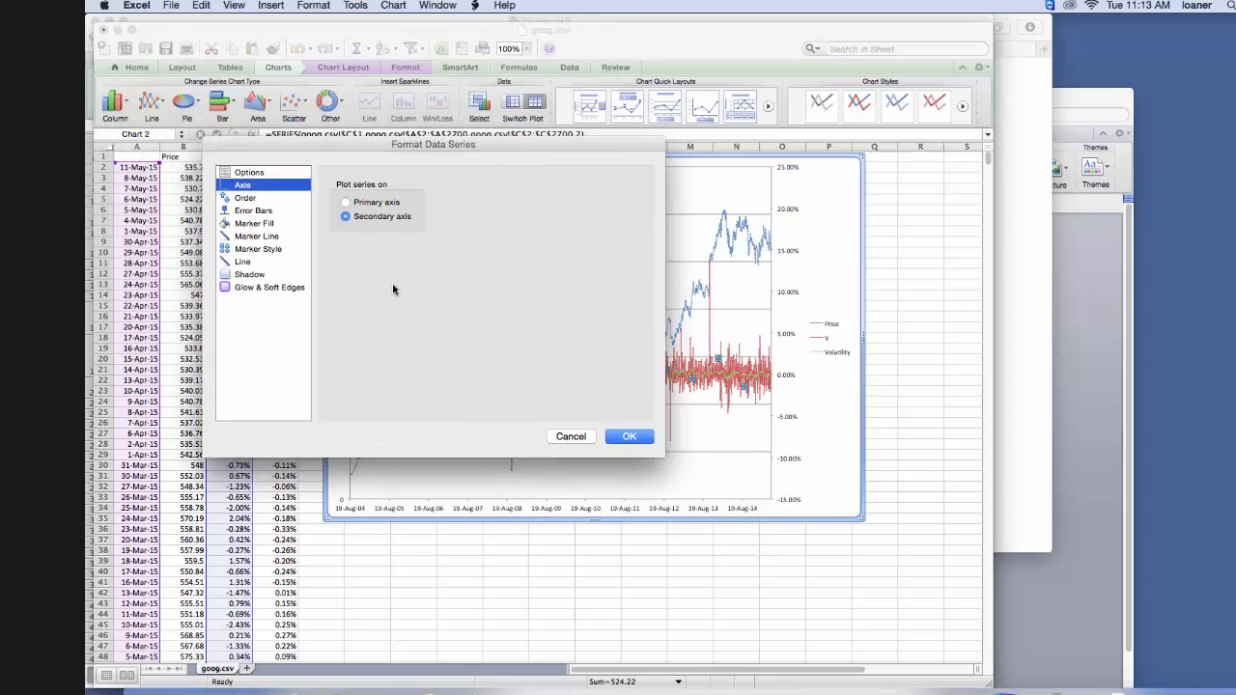
left_click(241, 263)
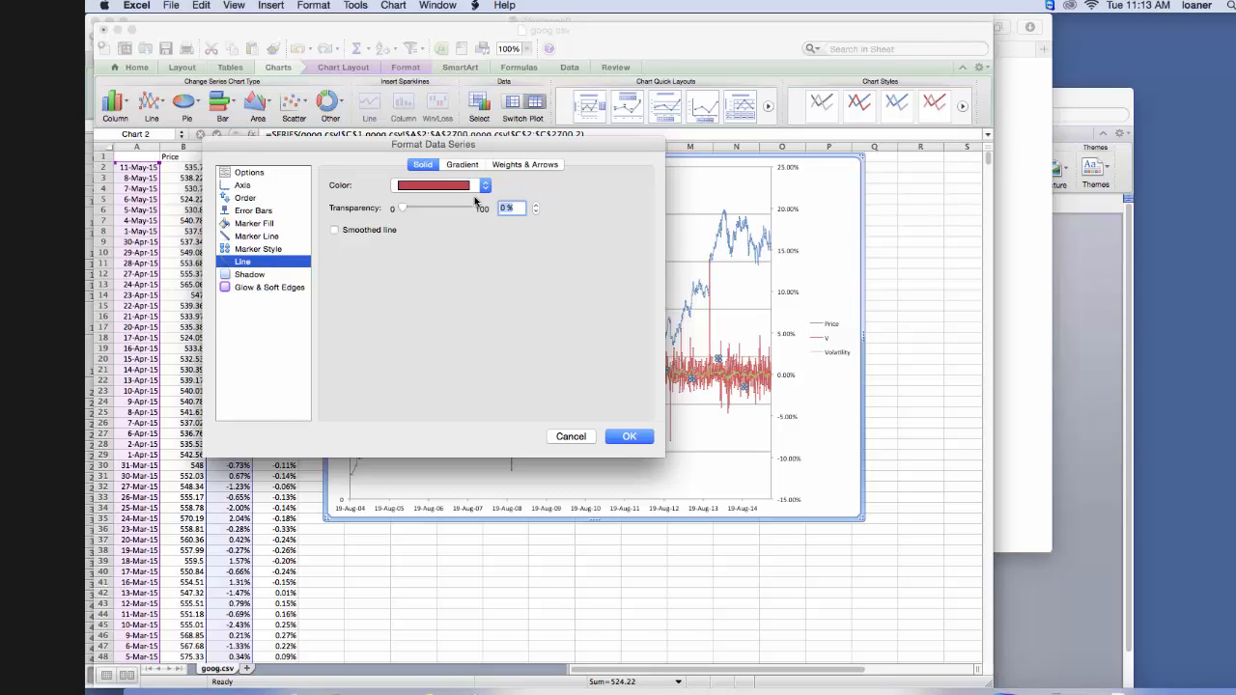
left_click_drag(402, 212, 421, 216)
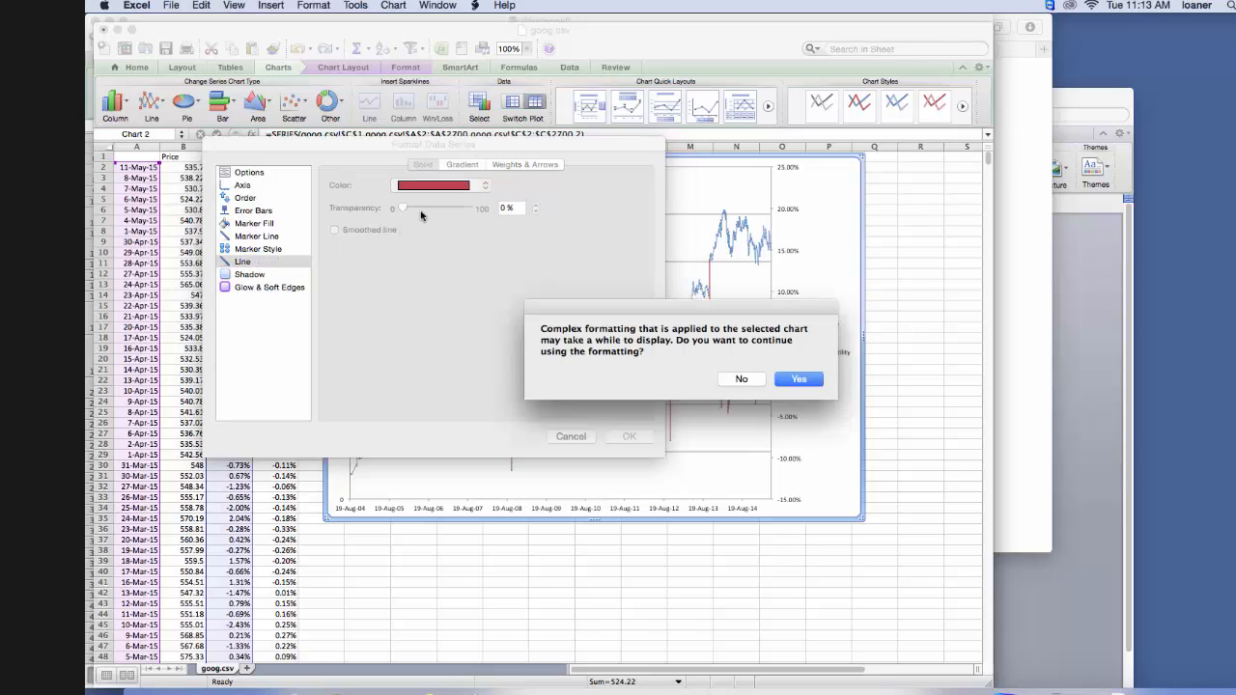
left_click(798, 382)
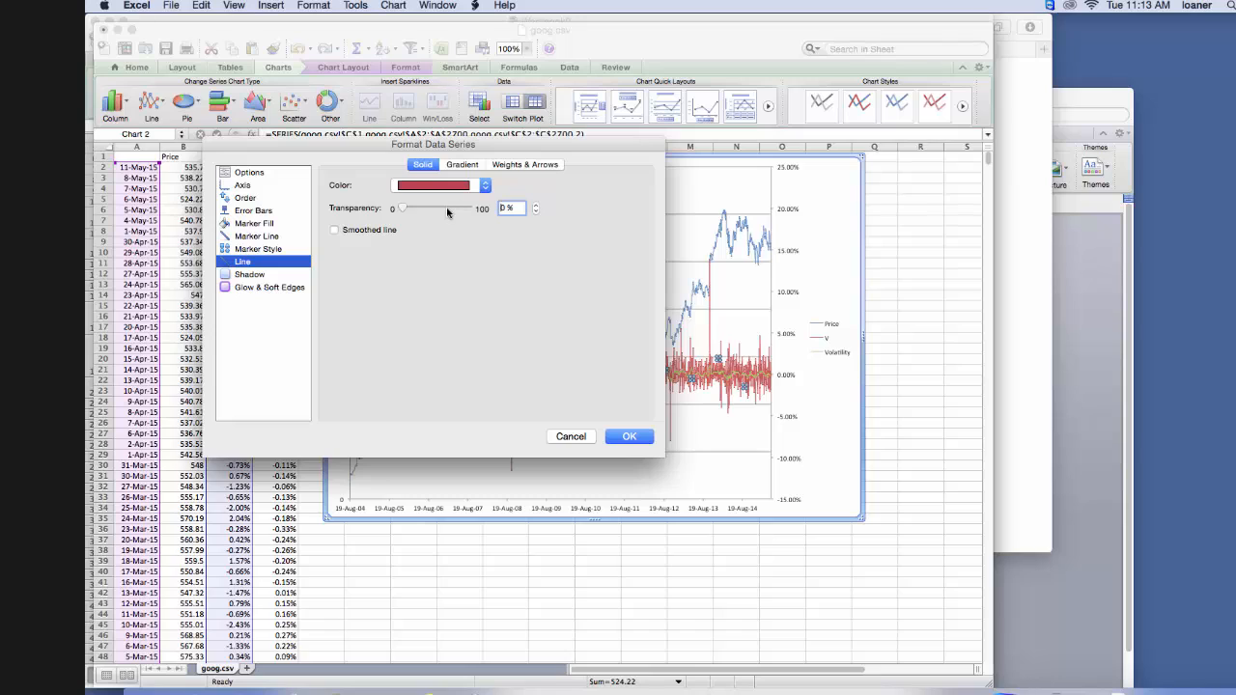
left_click_drag(446, 209, 448, 214)
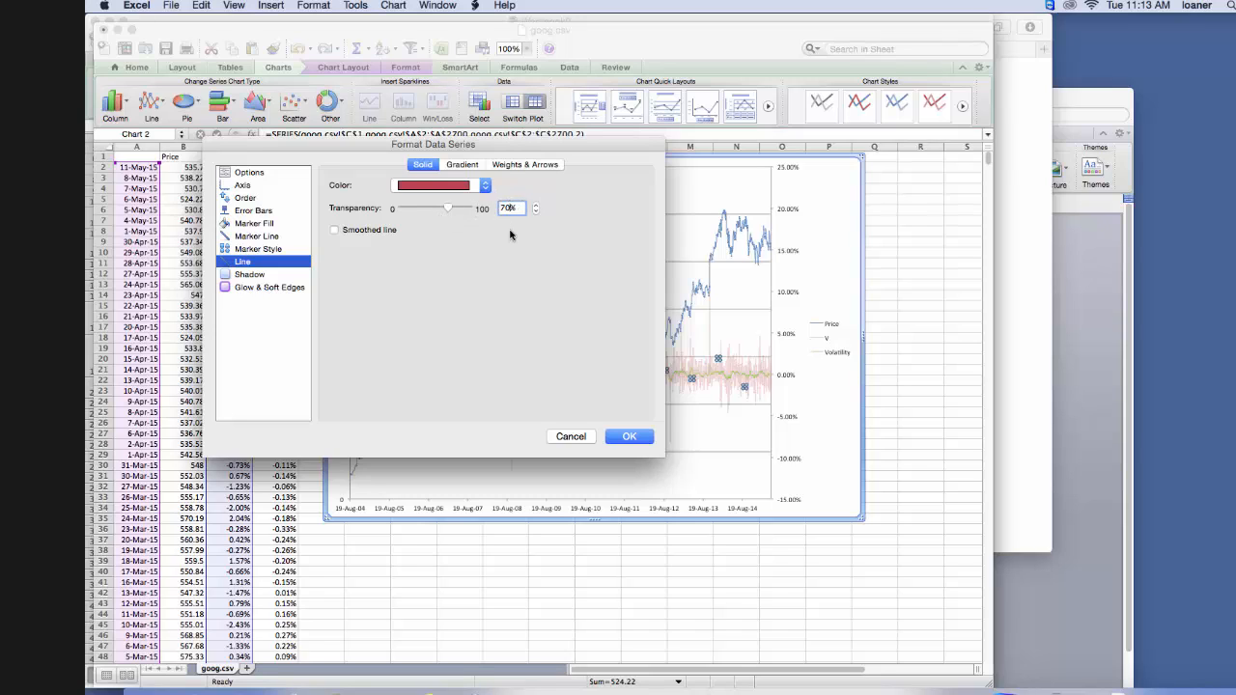
key("BackSpace")
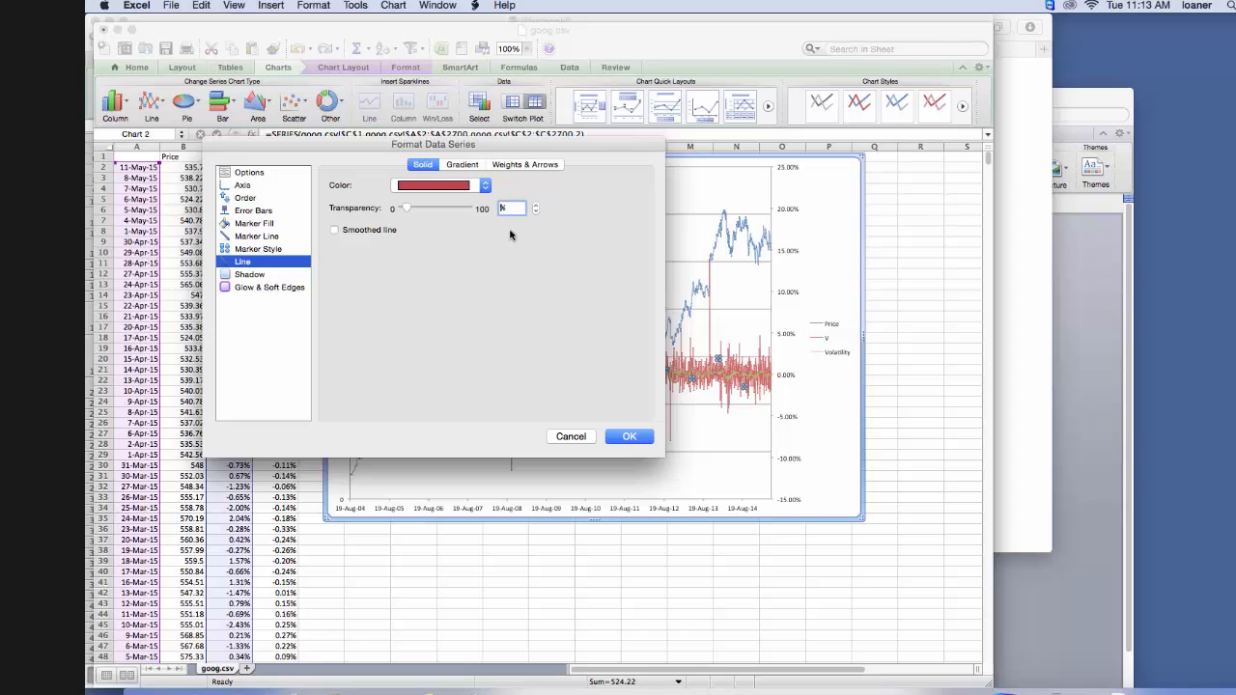
type("60")
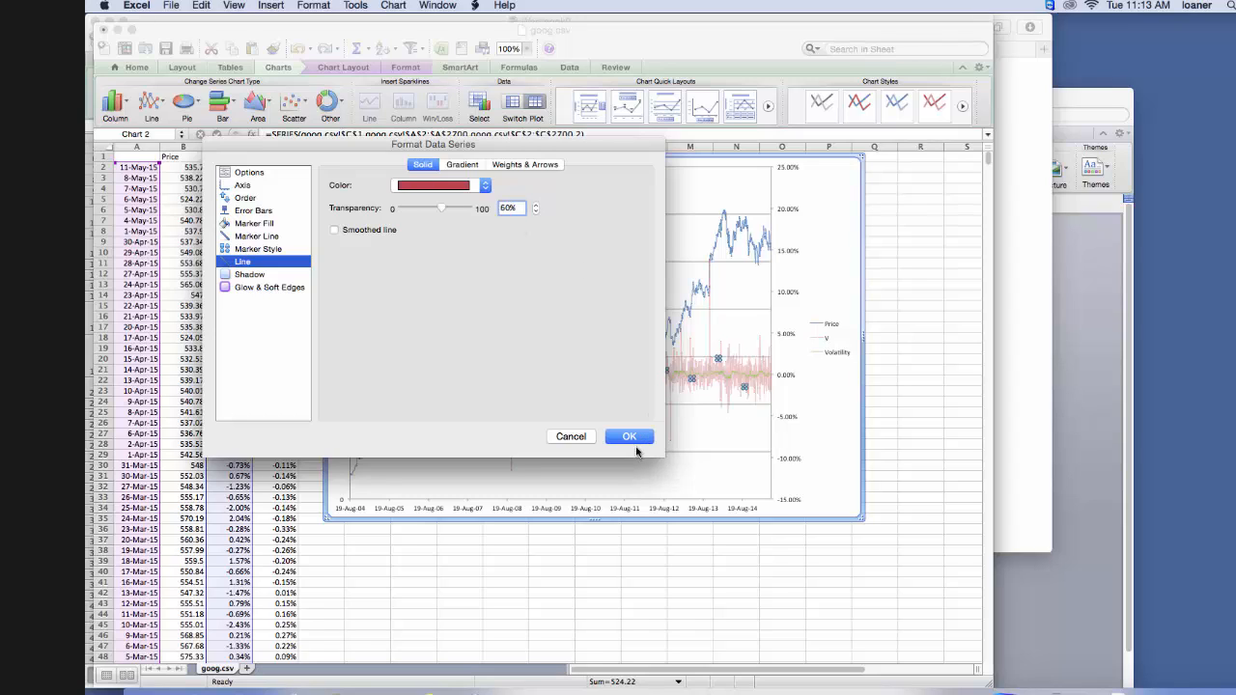
- Set the V series' line weight to 0.5 pt and apply the formatting
left_click(528, 165)
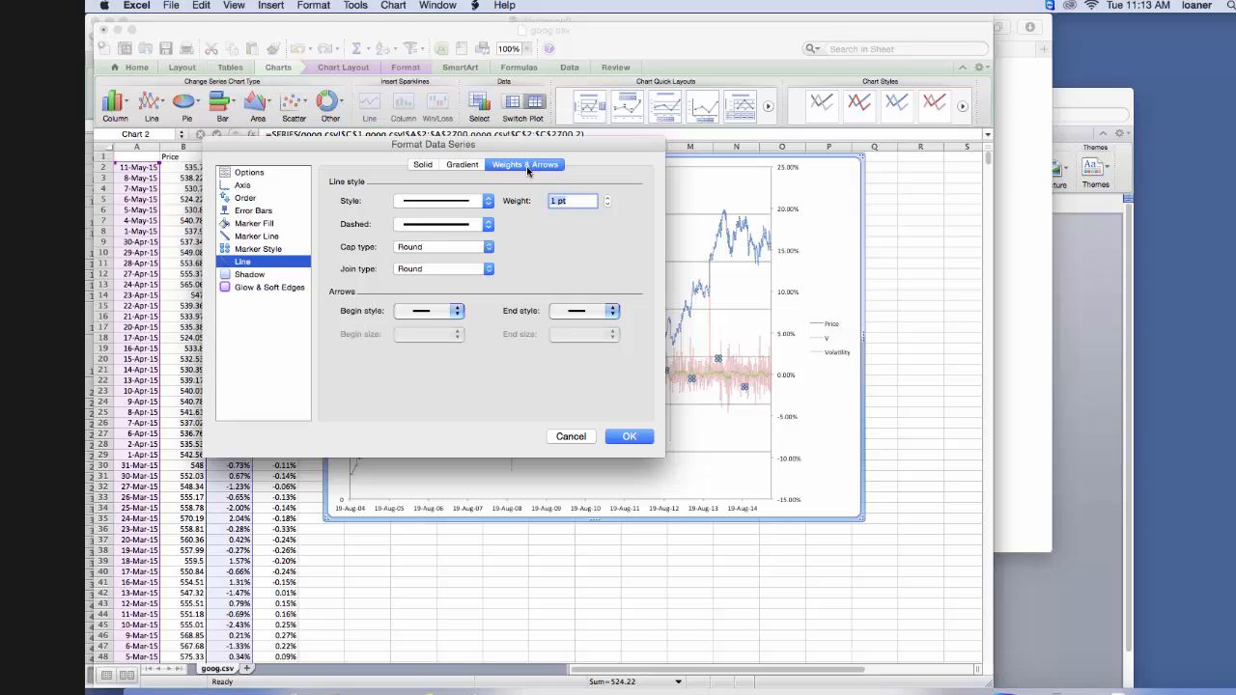
left_click(608, 205)
left_click(607, 204)
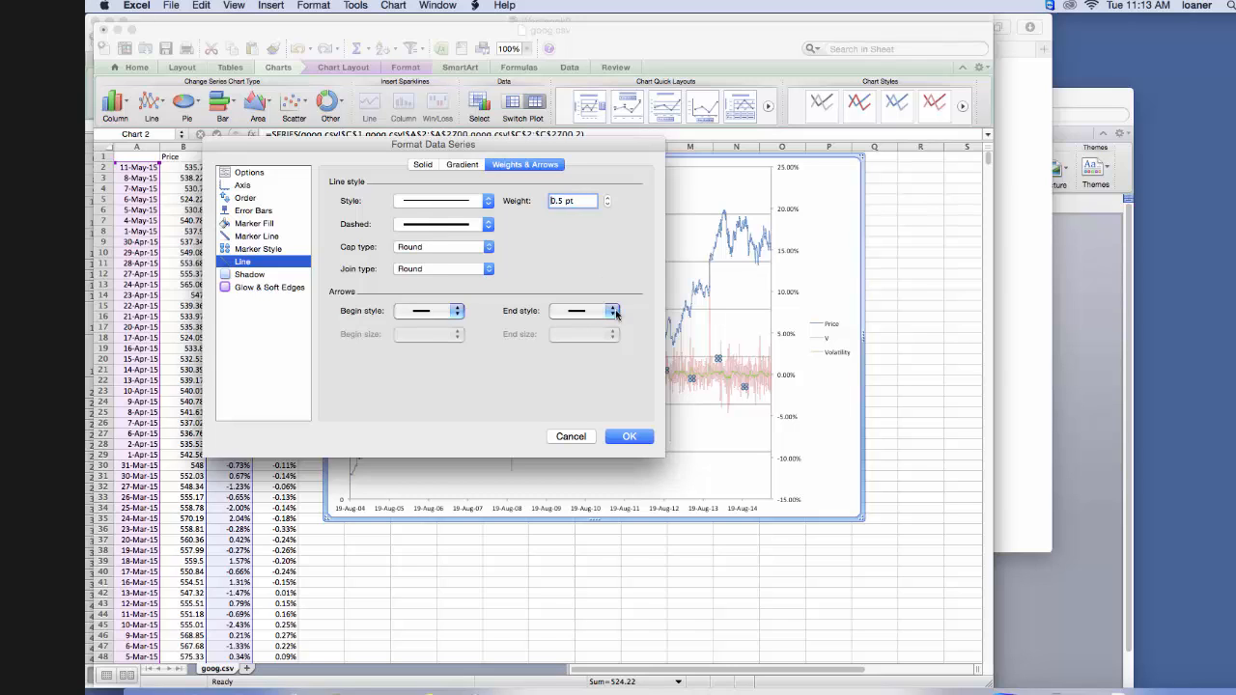
left_click(629, 436)
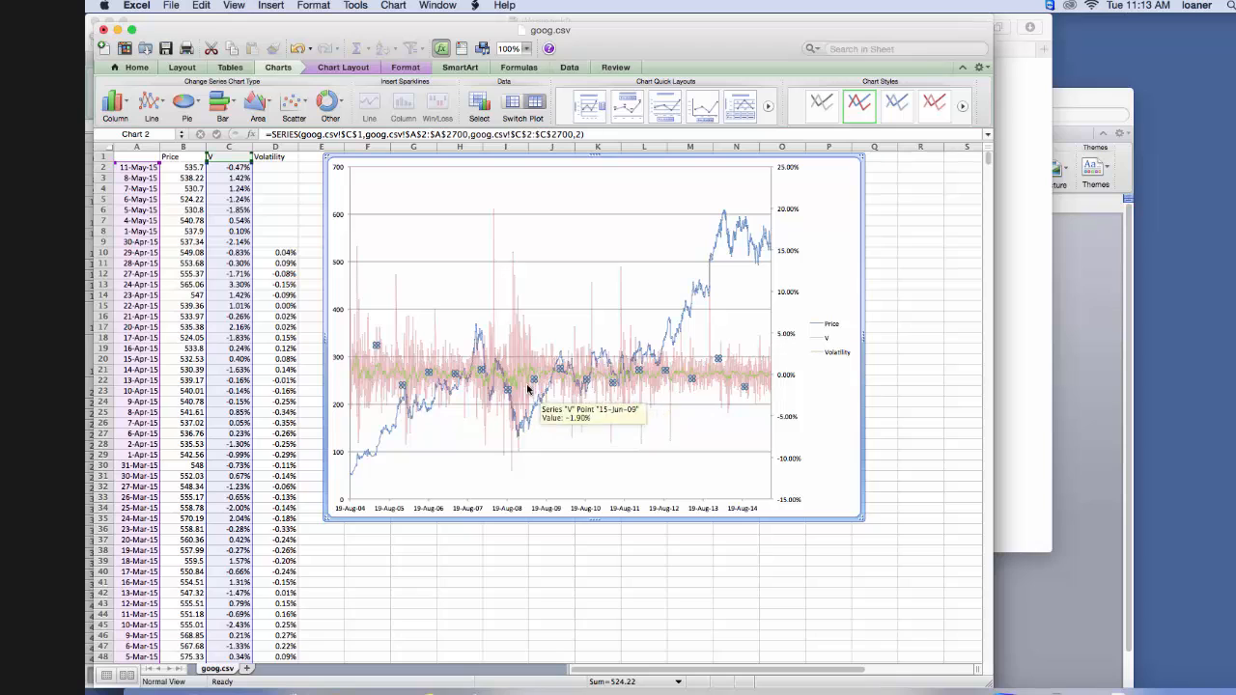
- Recolor the Volatility series line to the standard dark red and reduce its line weight
left_click(516, 385)
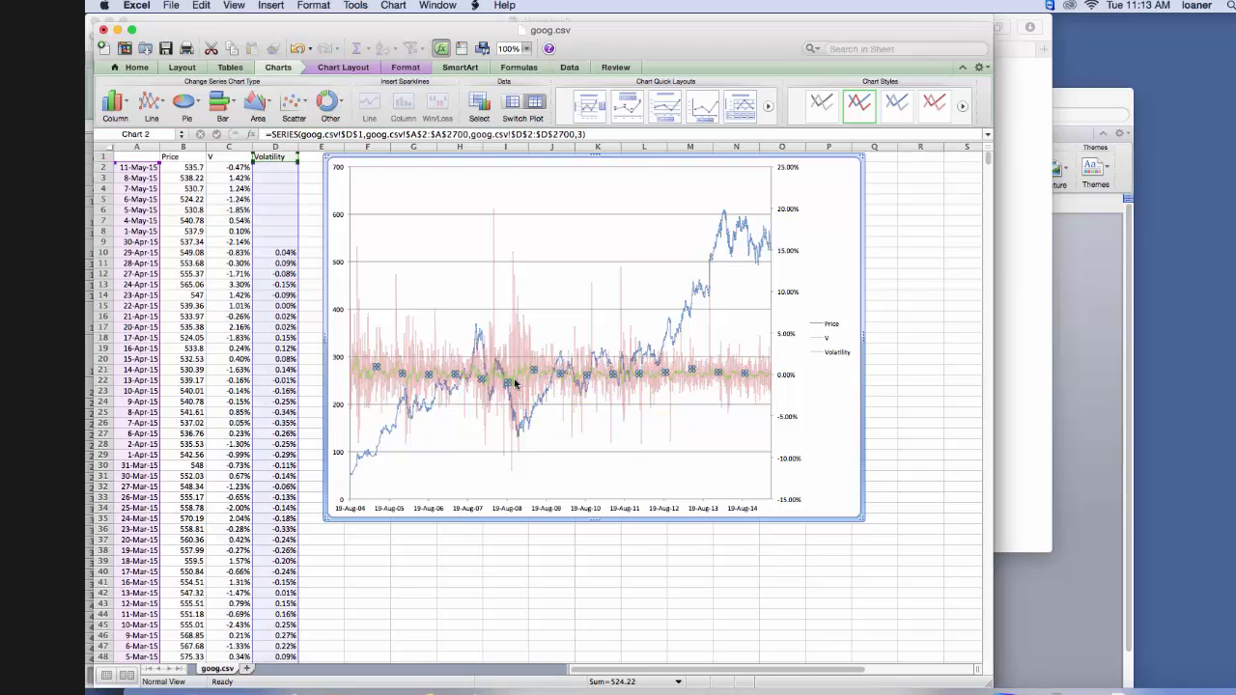
right_click(516, 385)
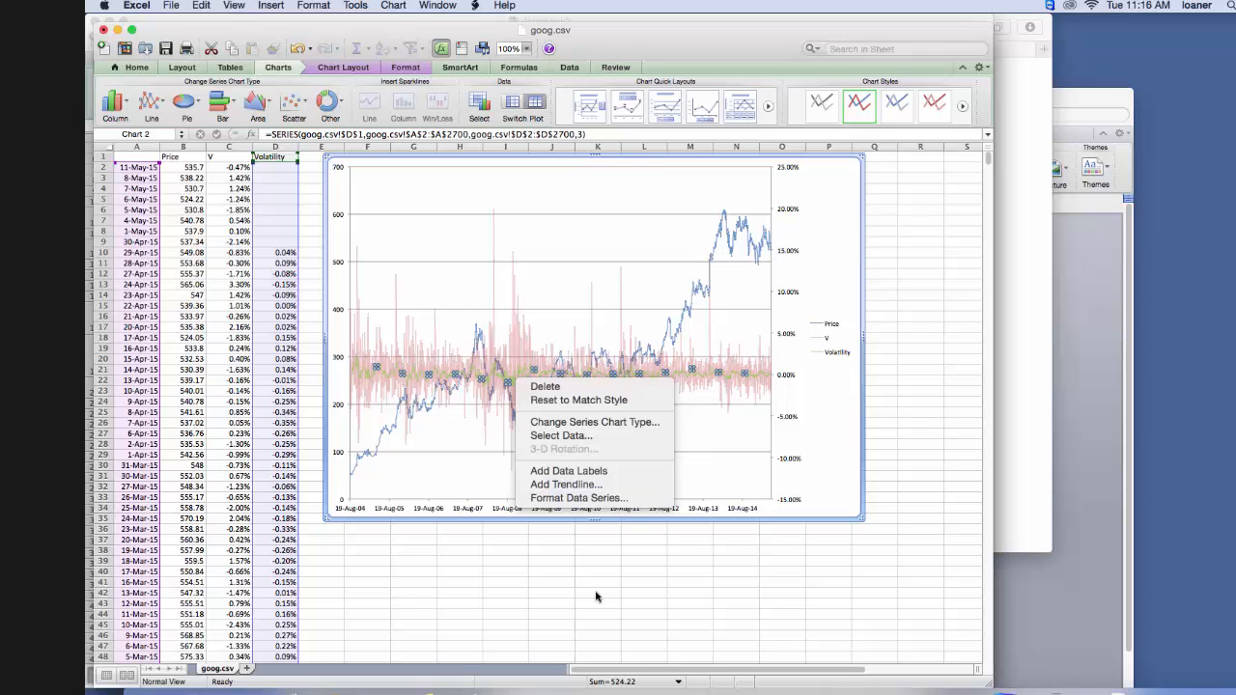
left_click(568, 499)
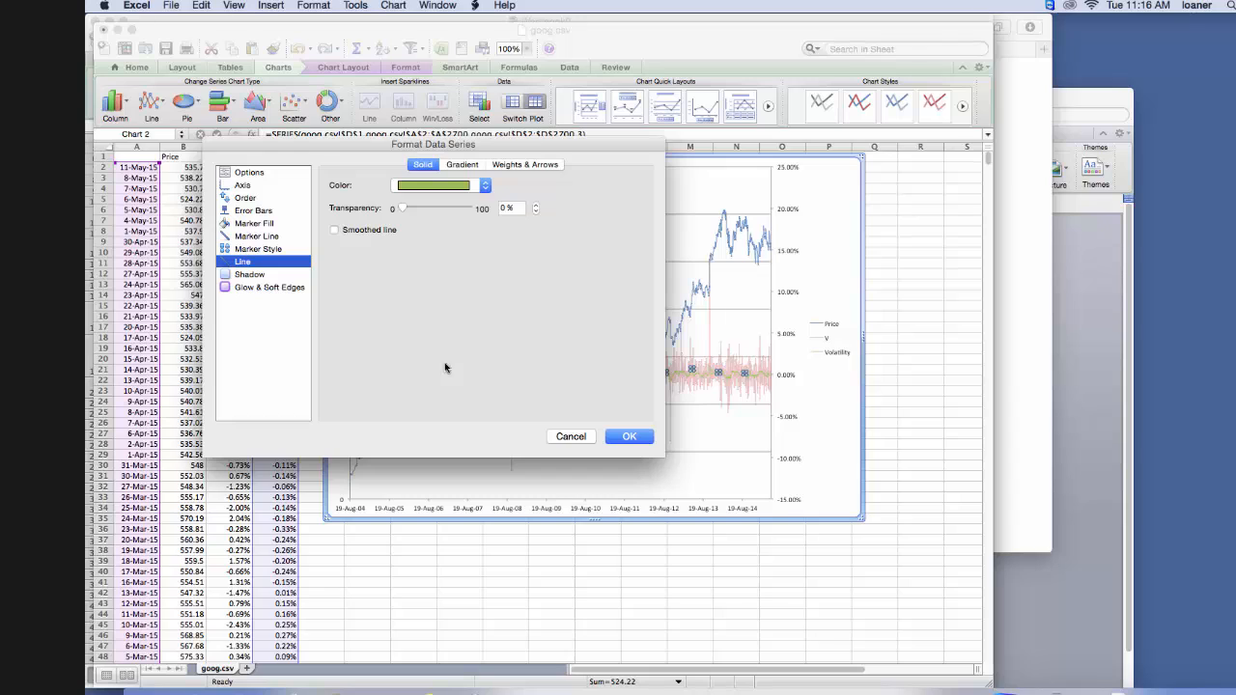
left_click(485, 187)
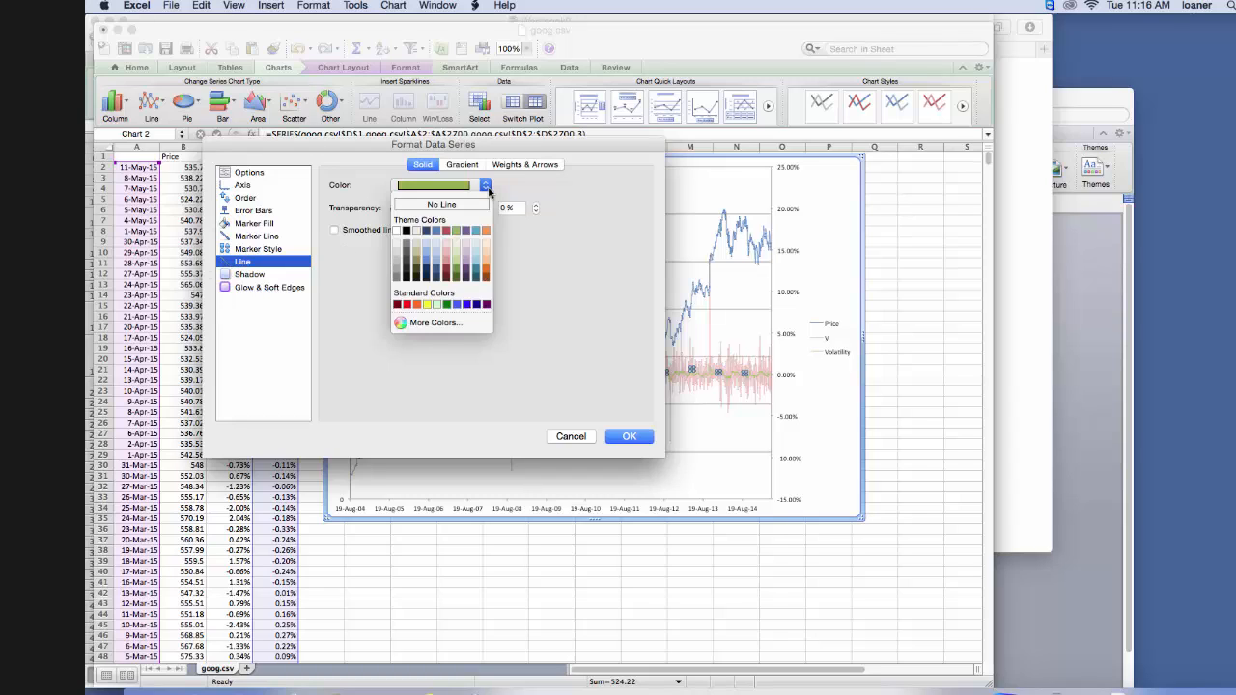
left_click(396, 305)
left_click(527, 165)
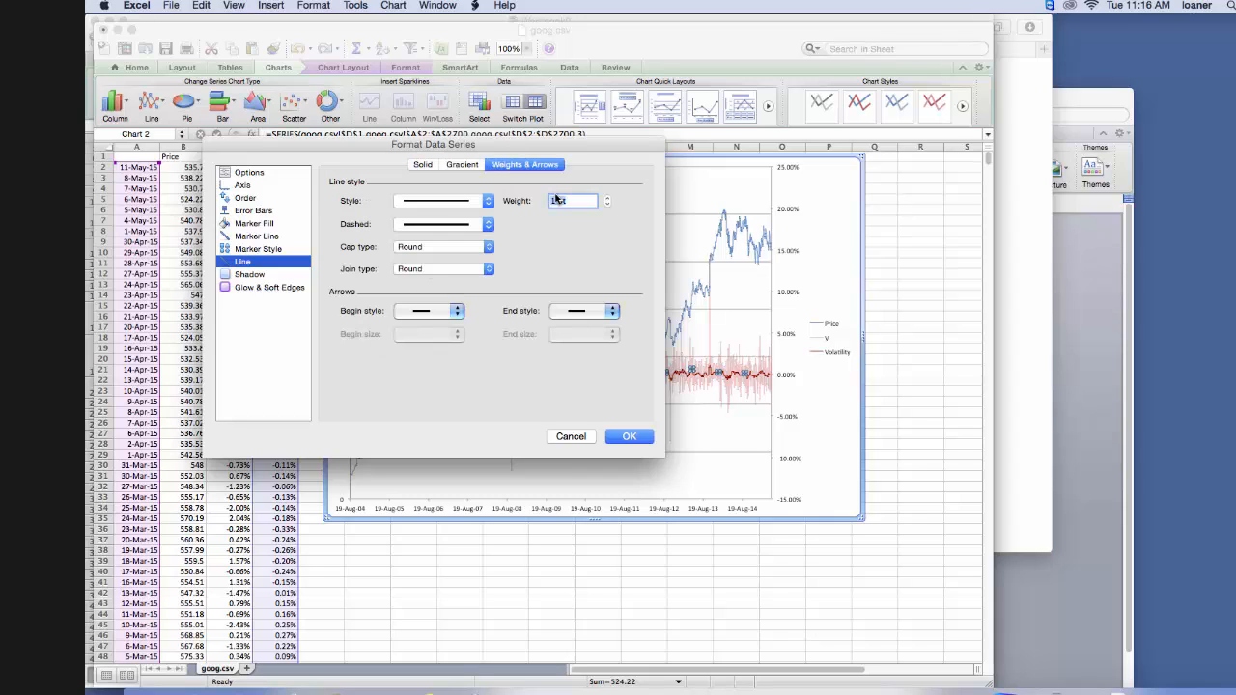
left_click(607, 205)
left_click(607, 205)
left_click(629, 436)
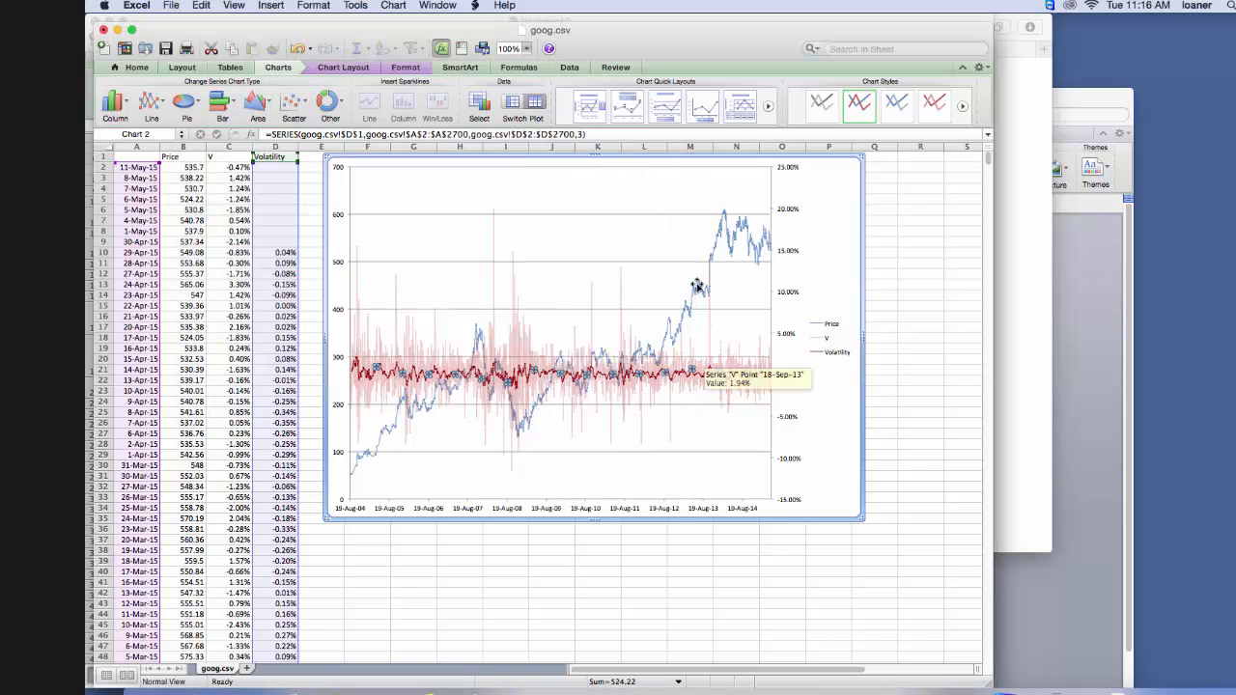
- Recolor the Price series line to solid black and apply the formatting
left_click(749, 243)
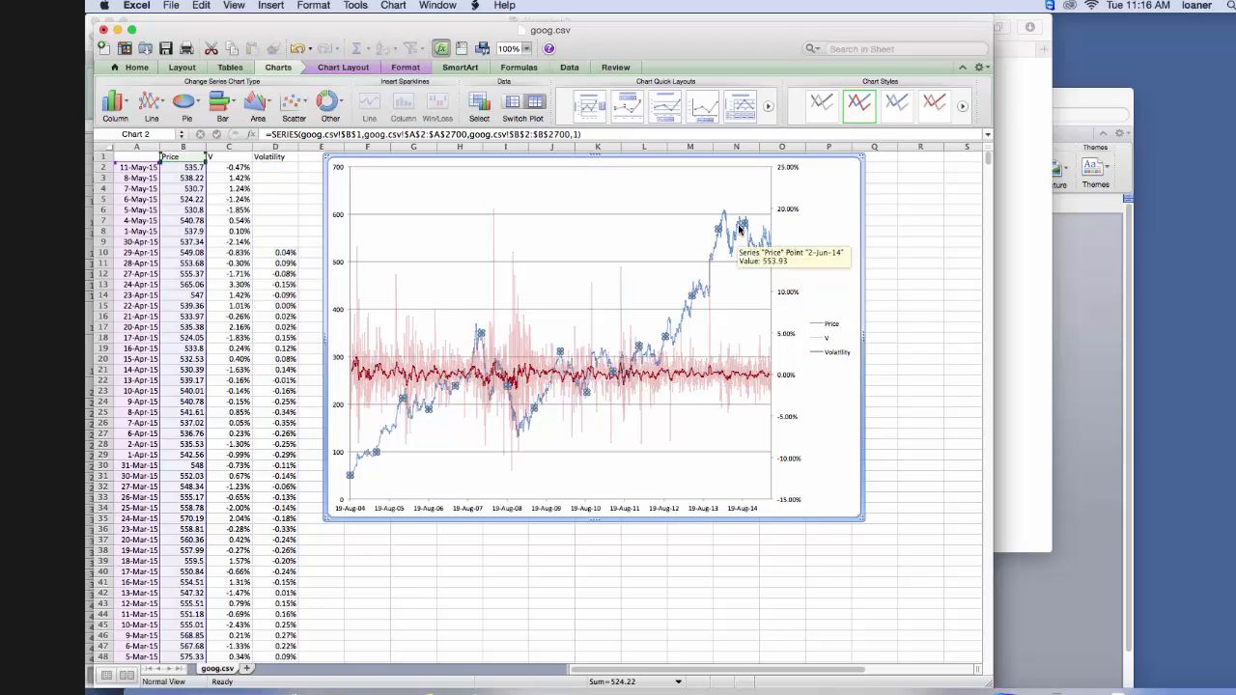
right_click(742, 222)
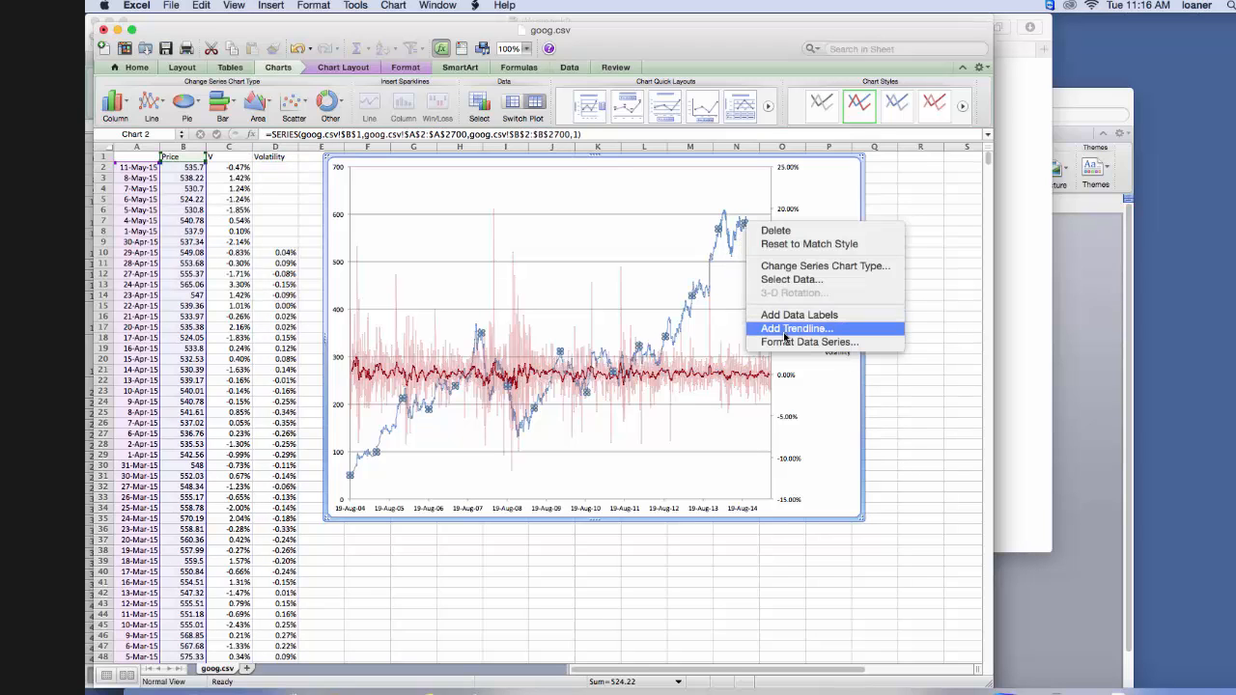
left_click(787, 344)
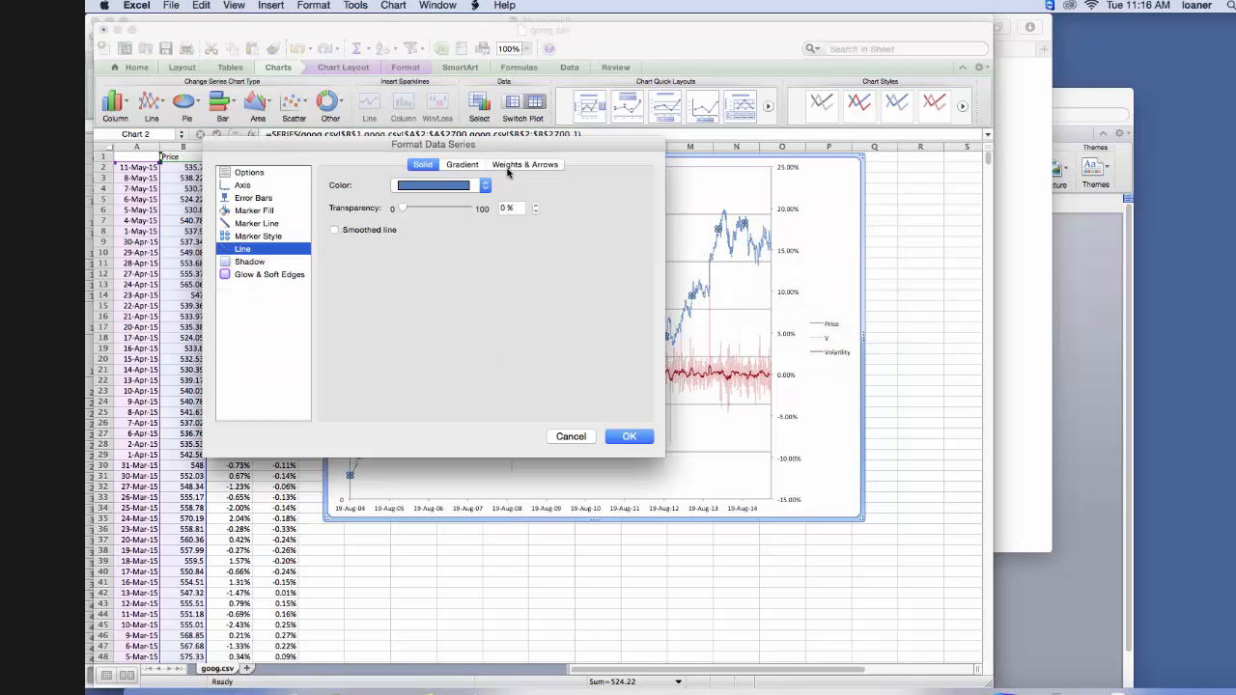
left_click(485, 185)
left_click(435, 258)
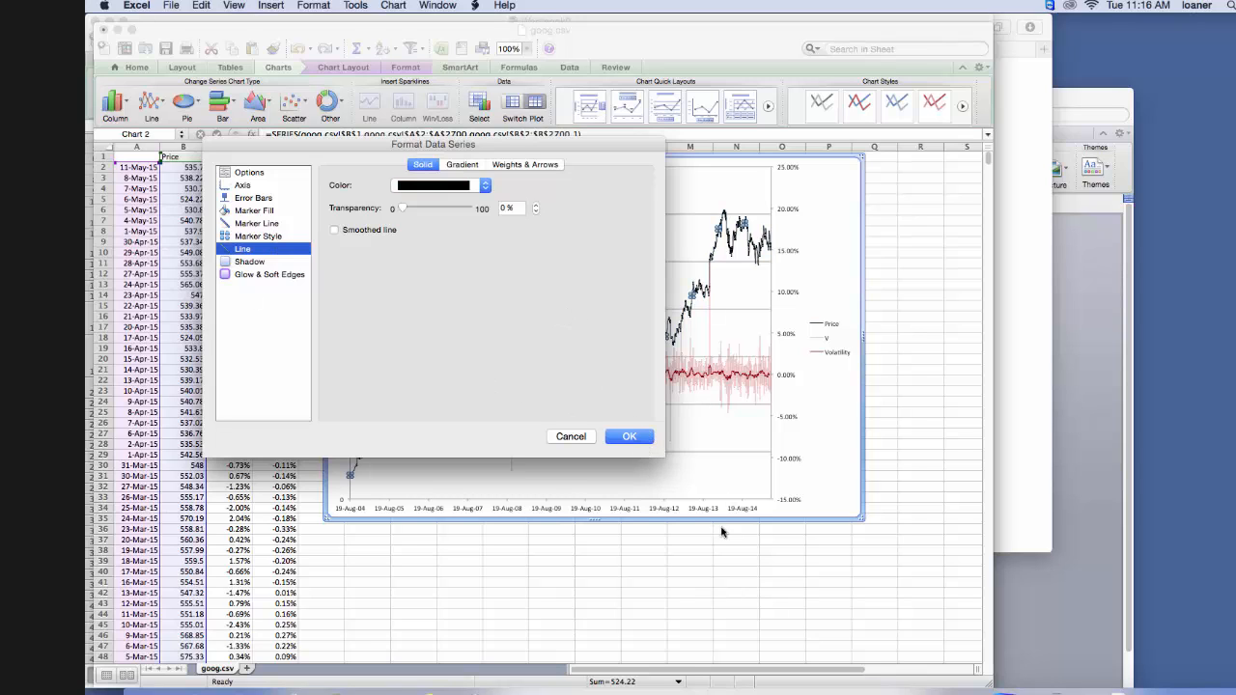
left_click(642, 440)
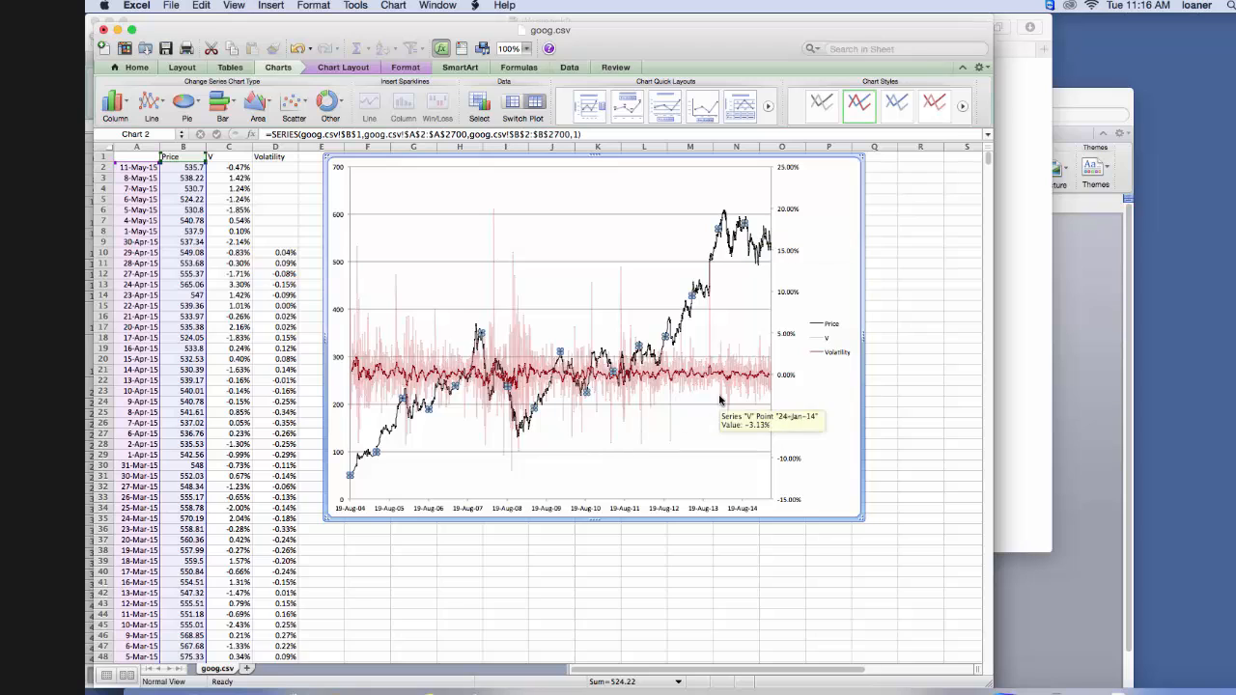
- Delete the chart's horizontal gridlines and move the chart slightly farther from the data columns
left_click(579, 217)
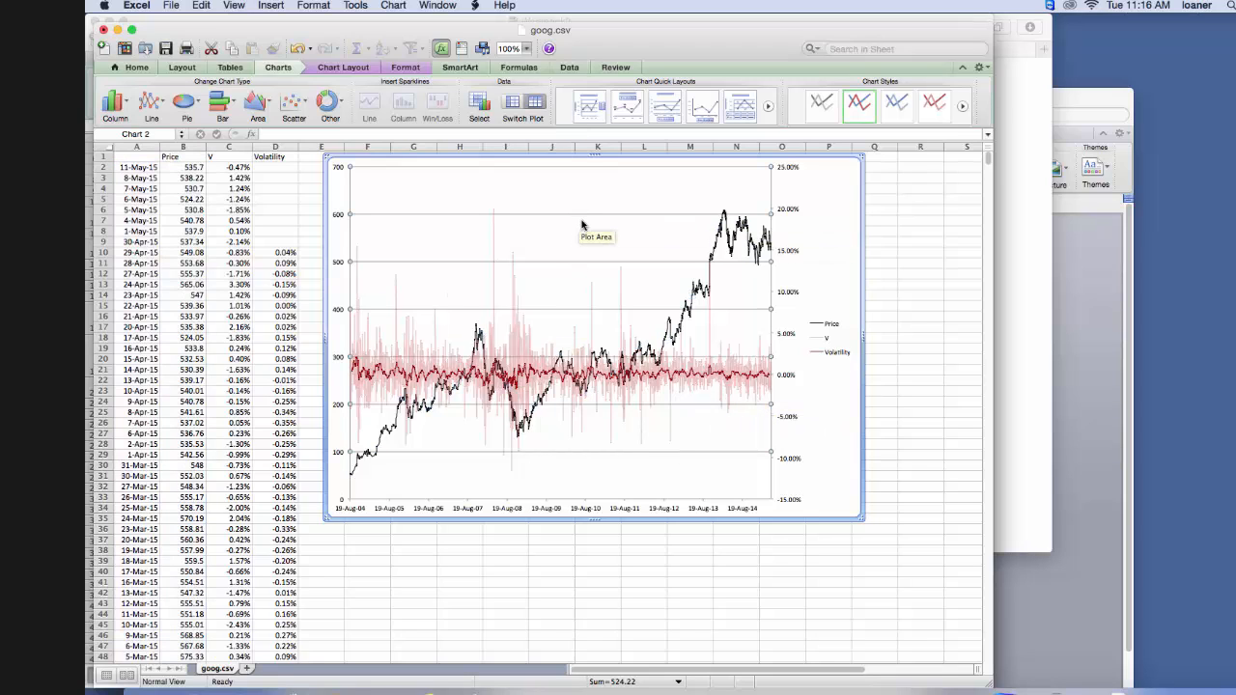
key("Delete")
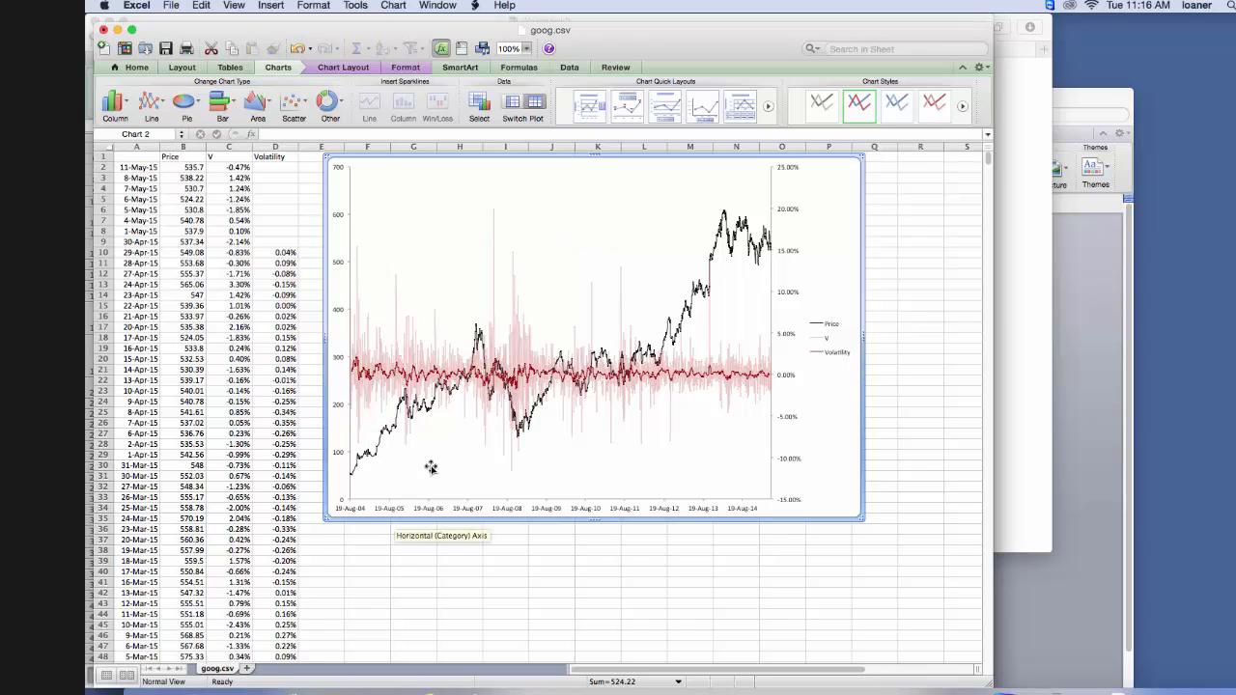
left_click_drag(837, 465, 871, 475)
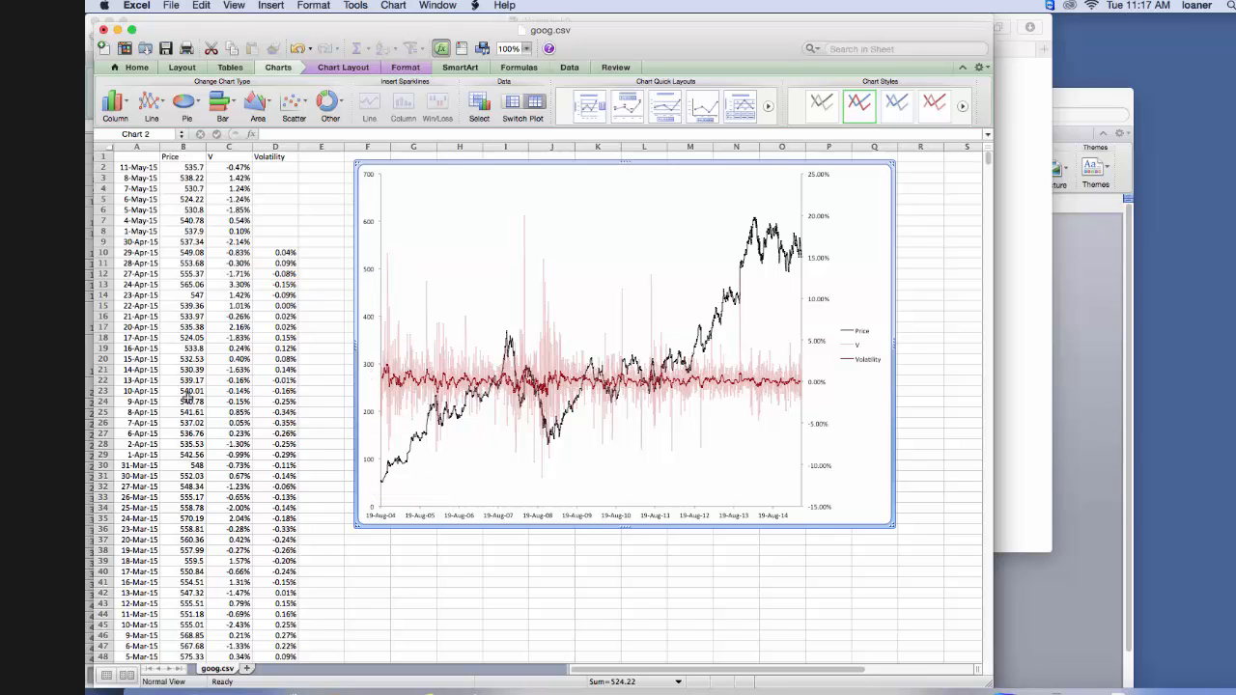
- Format the Price column as Currency with no decimal places
left_click(180, 146)
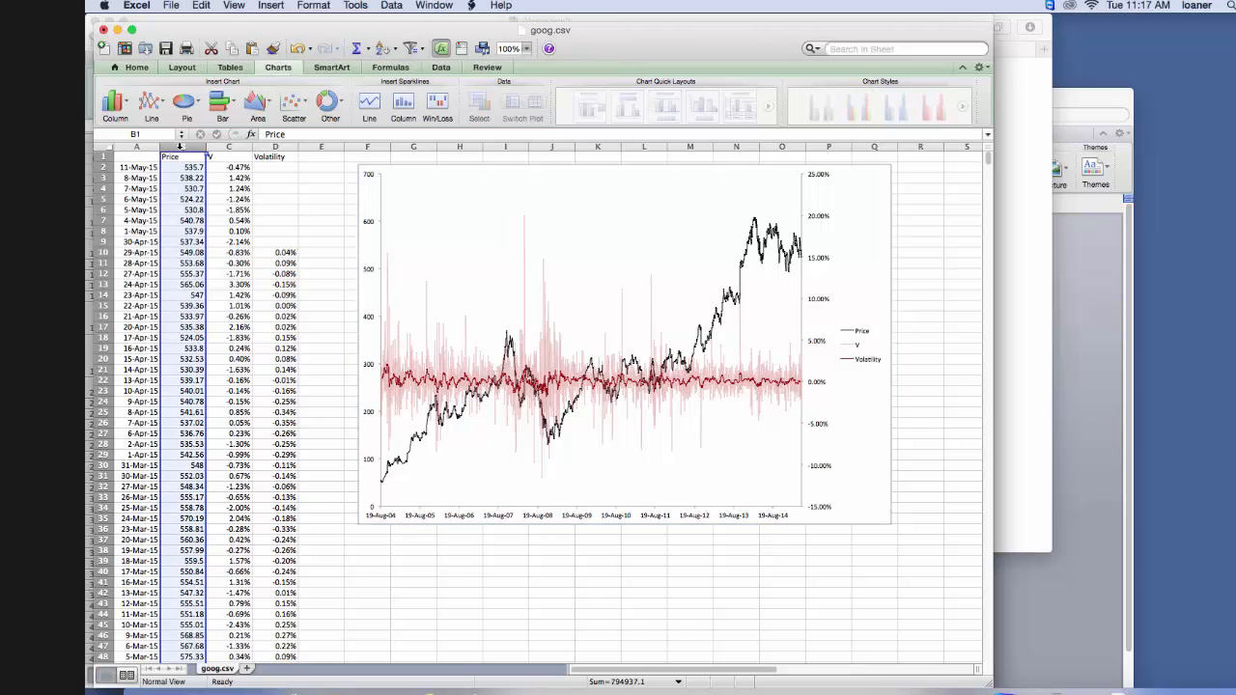
left_click(134, 69)
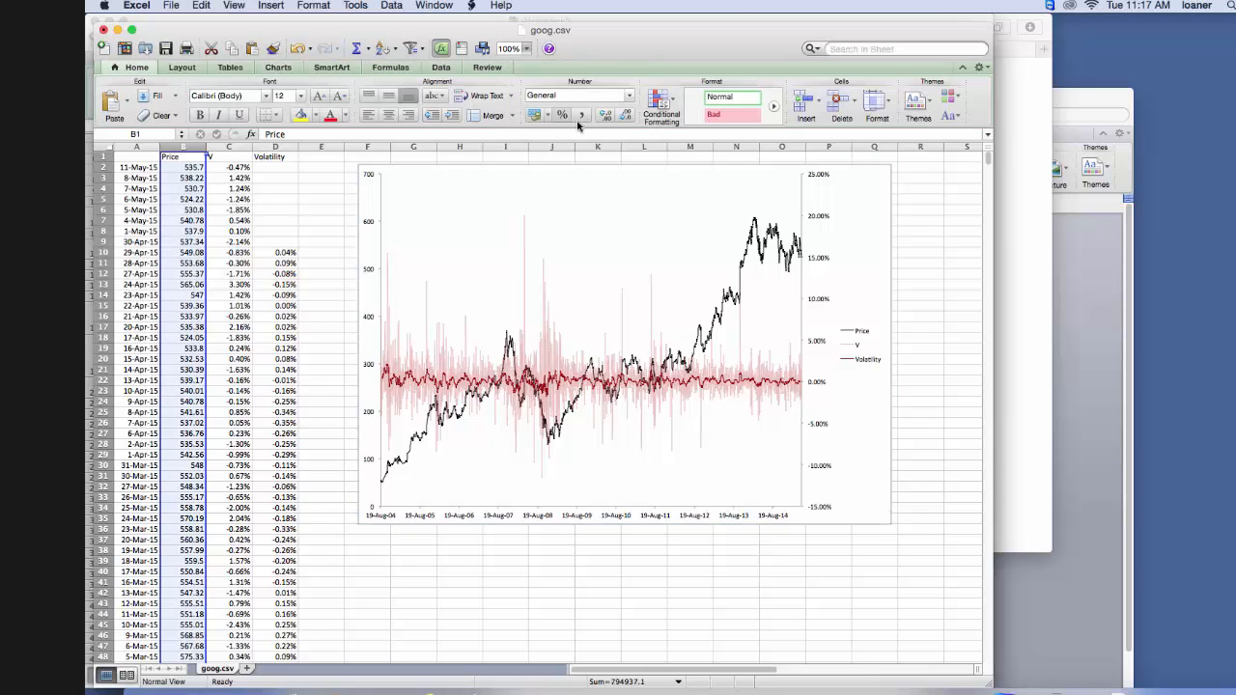
left_click(629, 95)
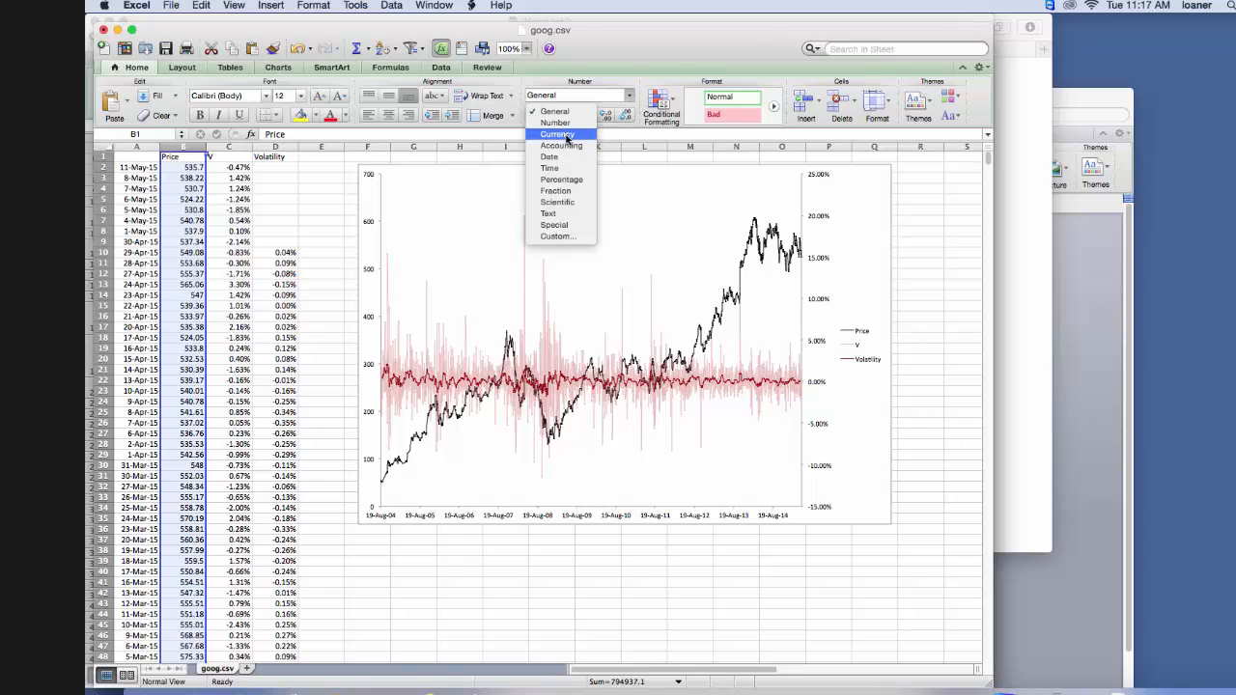
left_click(567, 135)
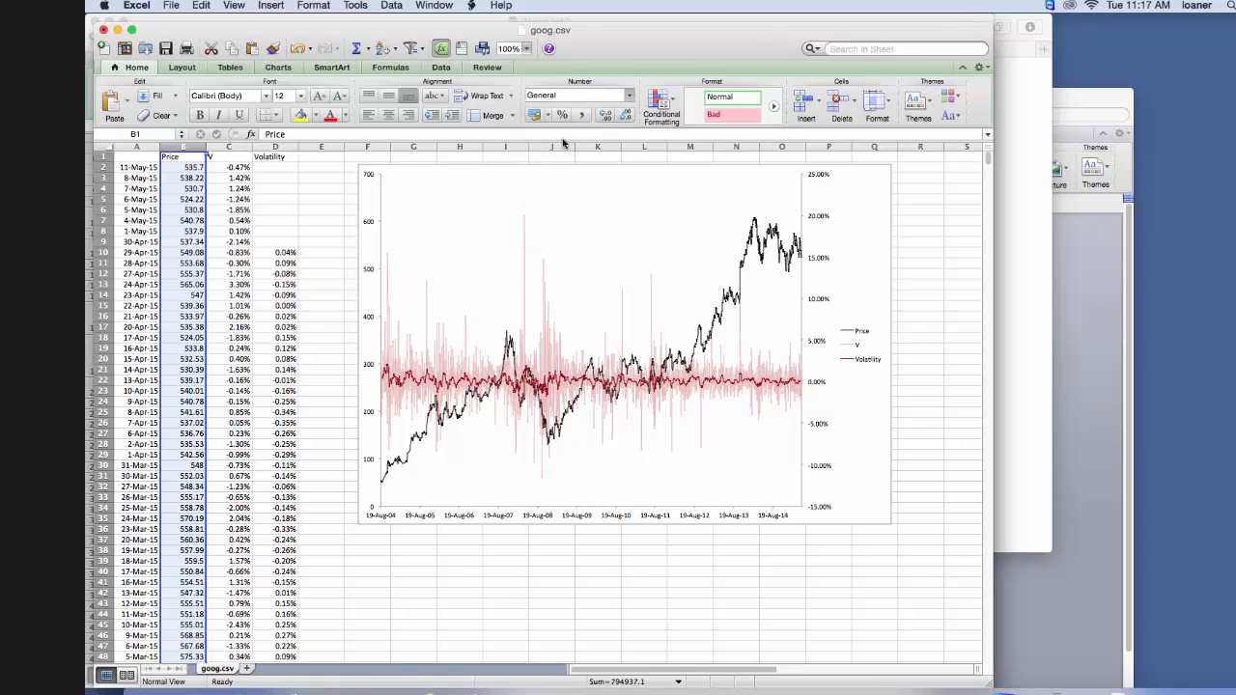
left_click(632, 116)
left_click(631, 115)
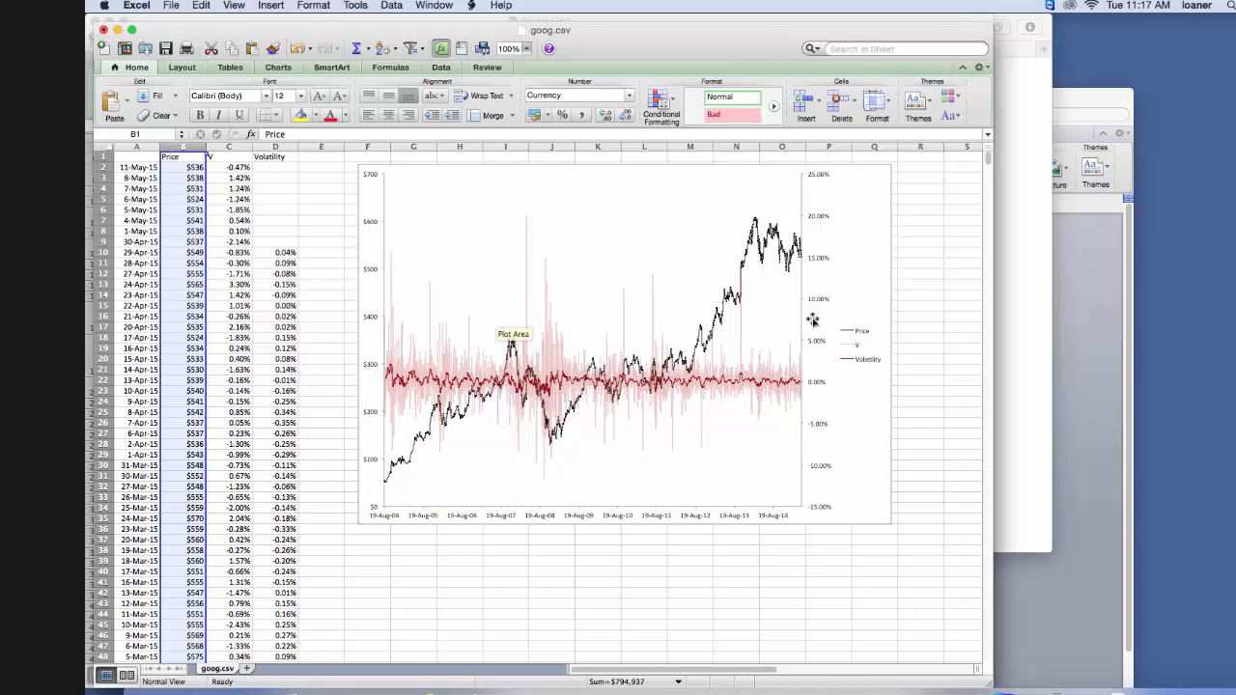
- Unlink the secondary vertical axis number format from the source and set its percentages to 0 decimal places
left_click(817, 222)
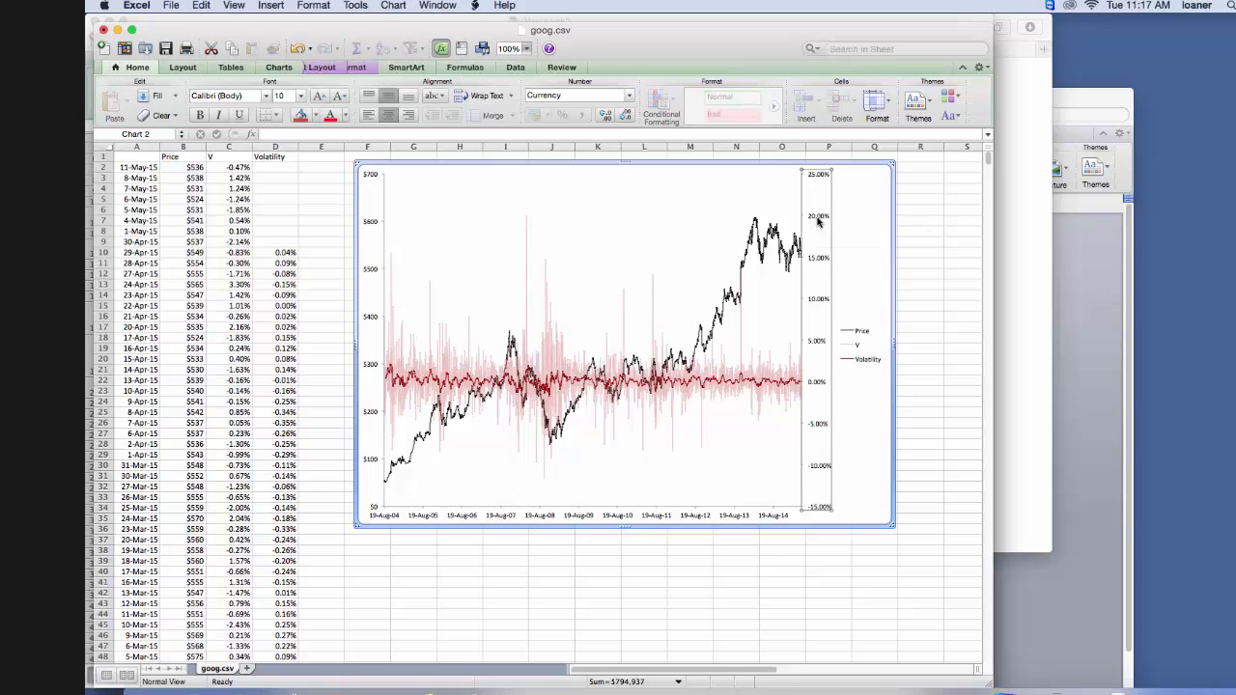
right_click(817, 222)
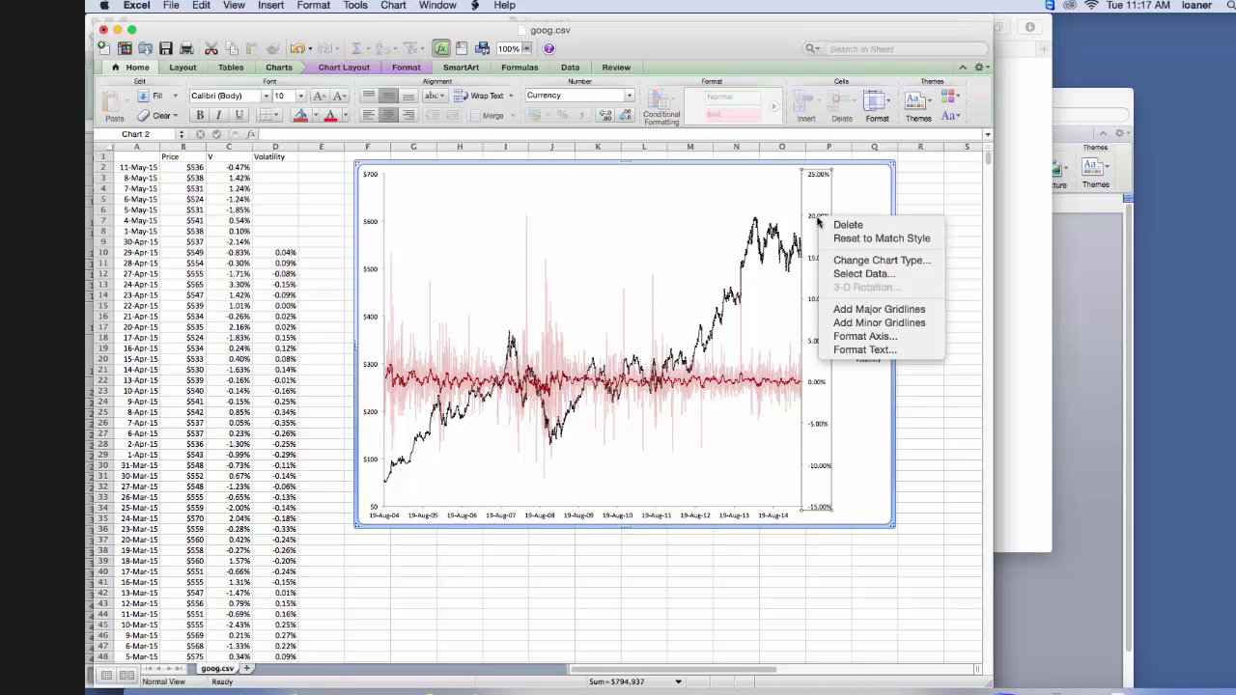
left_click(858, 337)
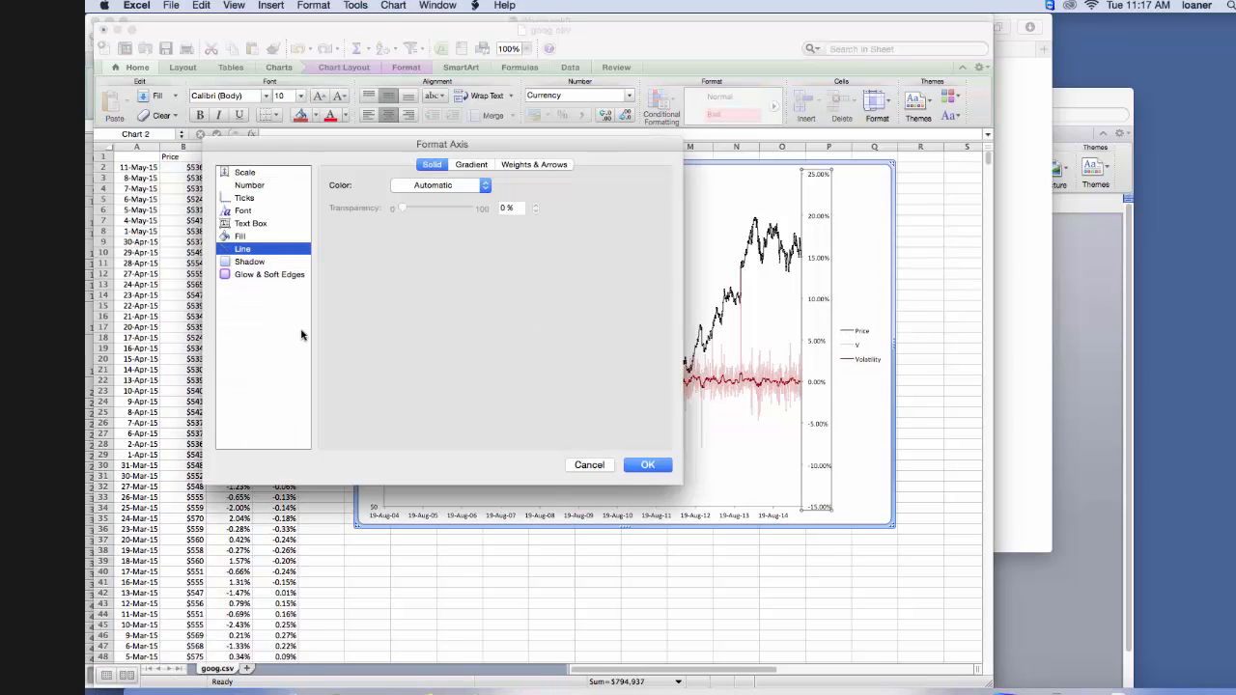
left_click(251, 186)
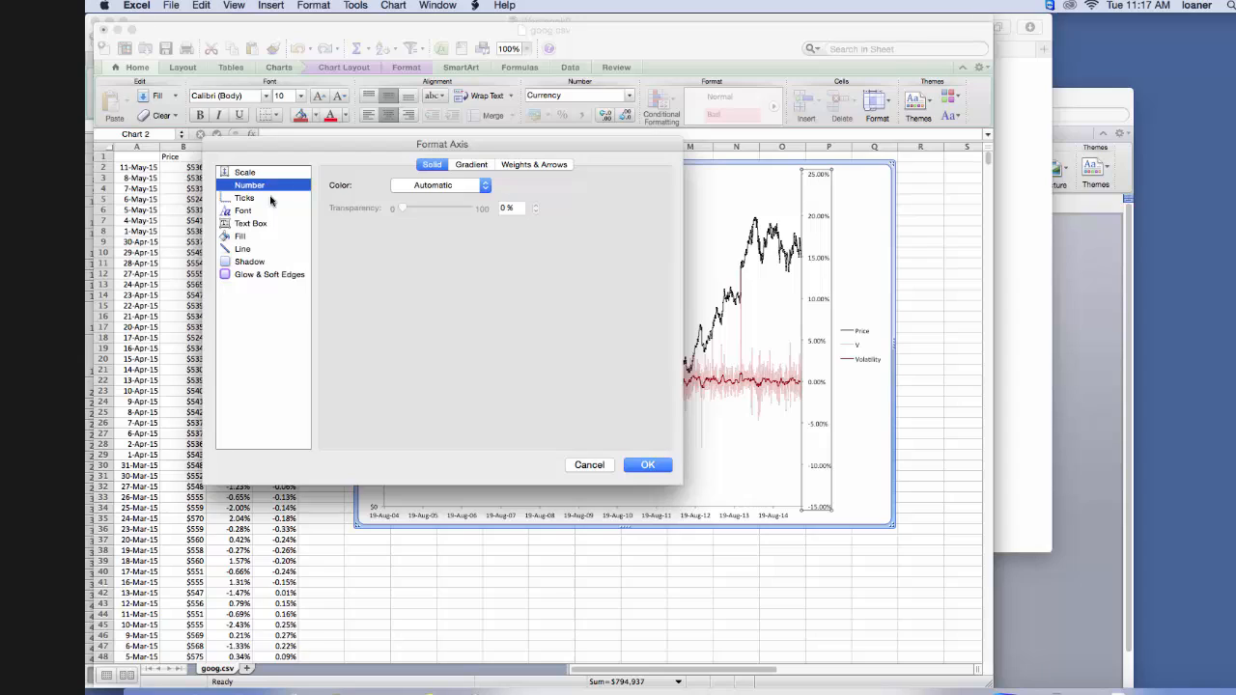
left_click(241, 184)
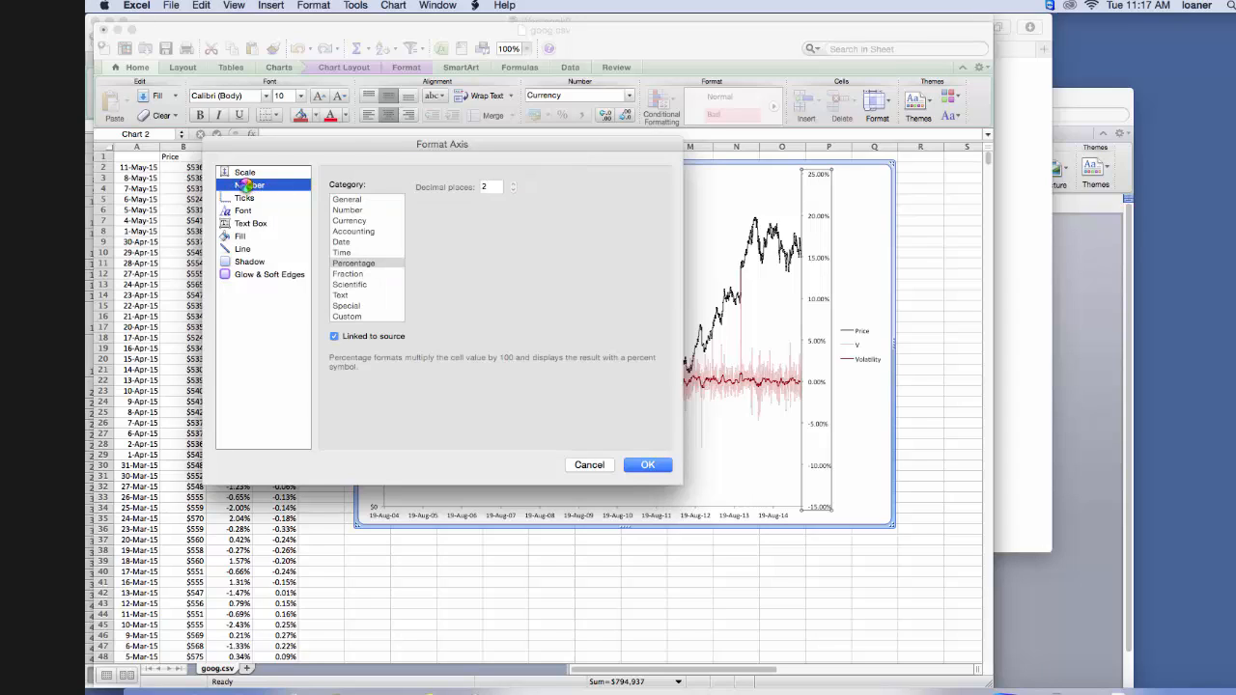
left_click(334, 337)
double_click(493, 186)
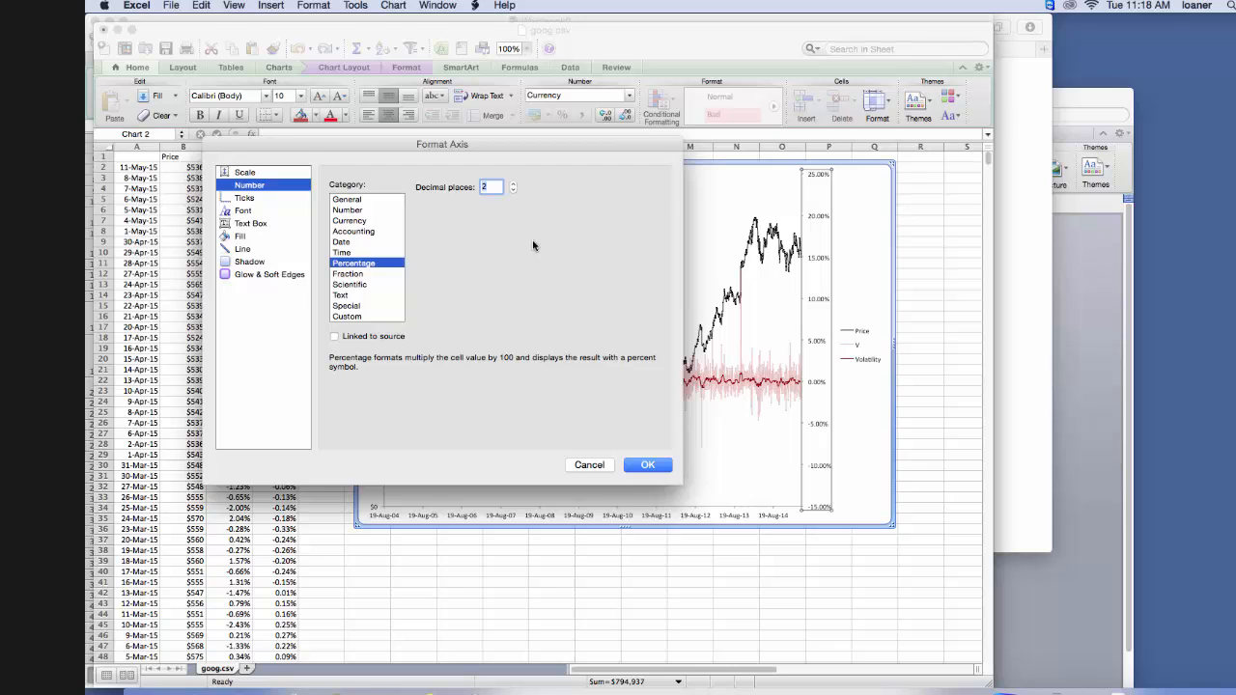
type("0")
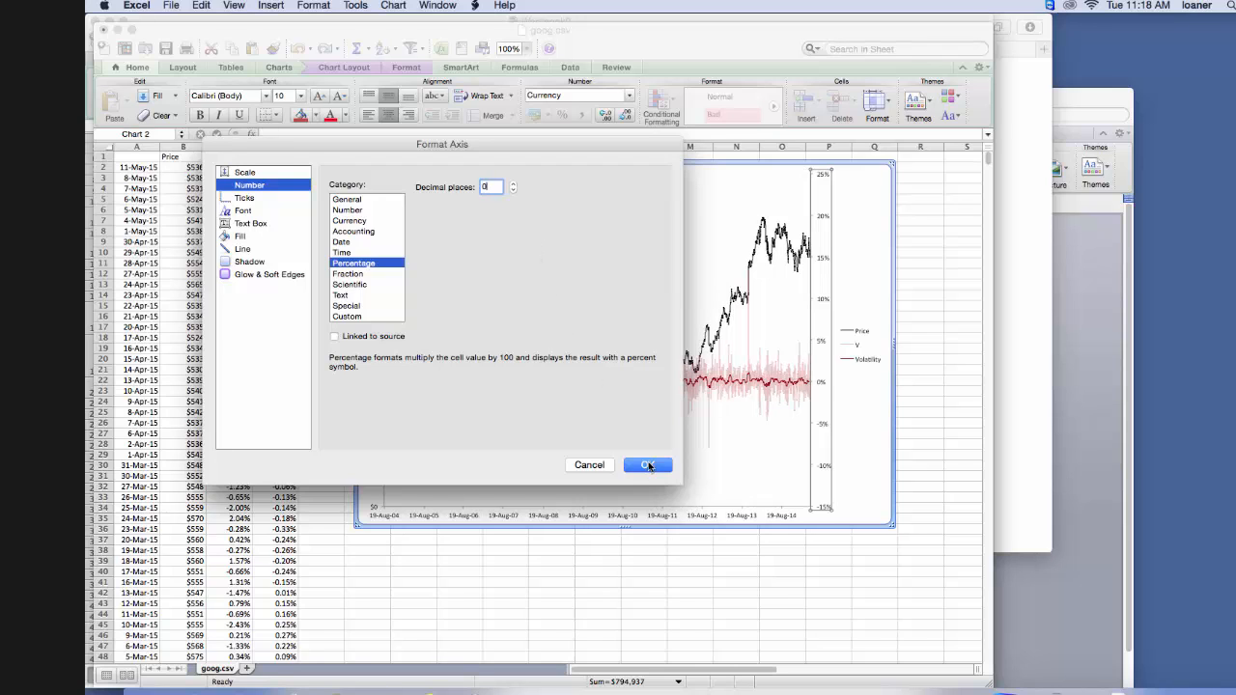
left_click(649, 465)
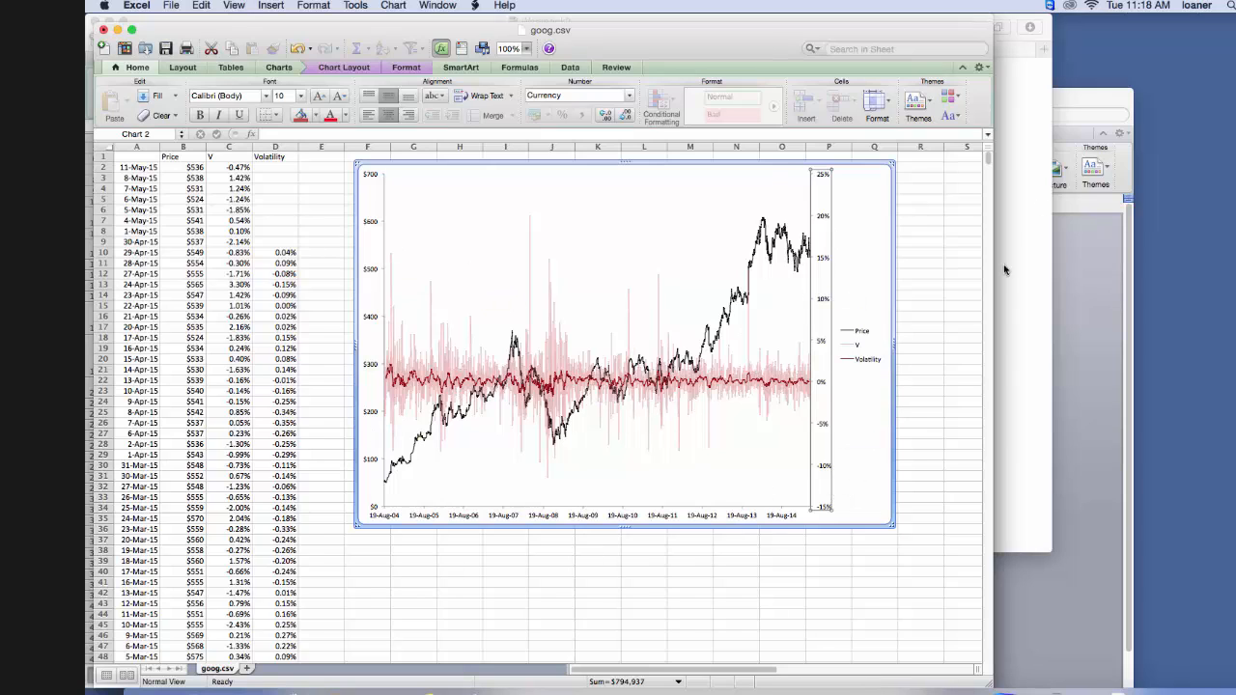
- Delete the V entry from the chart legend
left_click(859, 347)
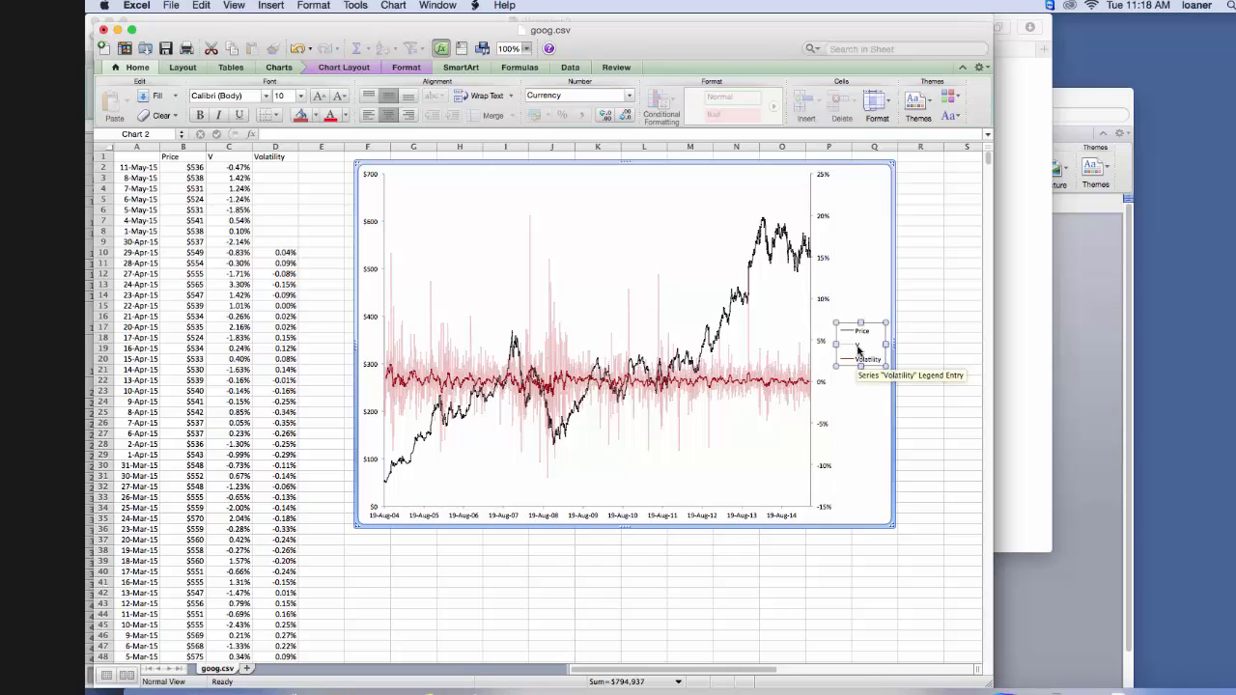
left_click(858, 348)
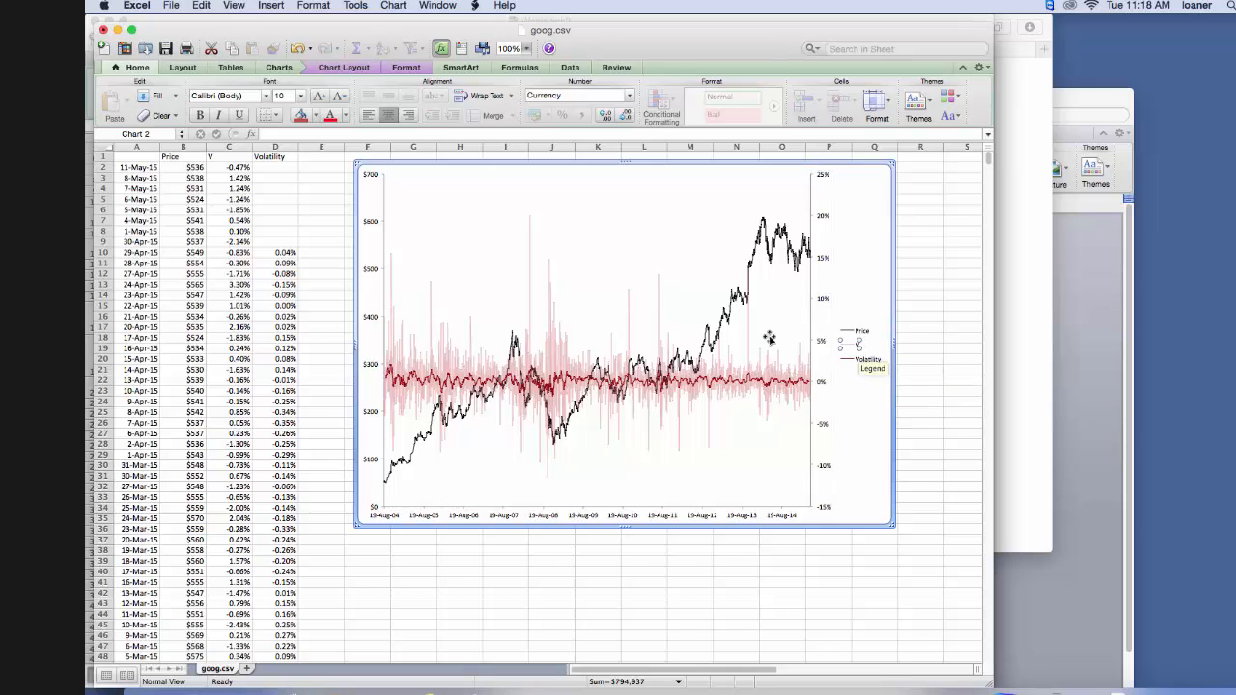
key("Delete")
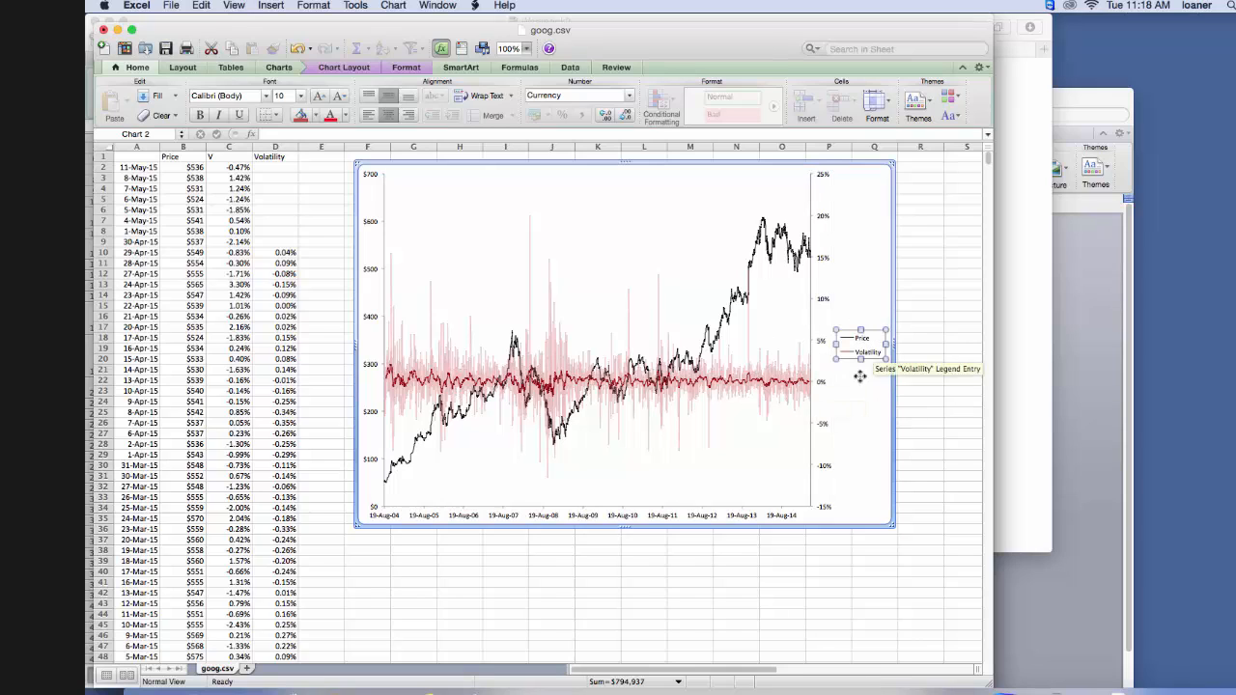
- Place the chart's legend at the bottom, below the horizontal axis
left_click(855, 373)
left_click(333, 67)
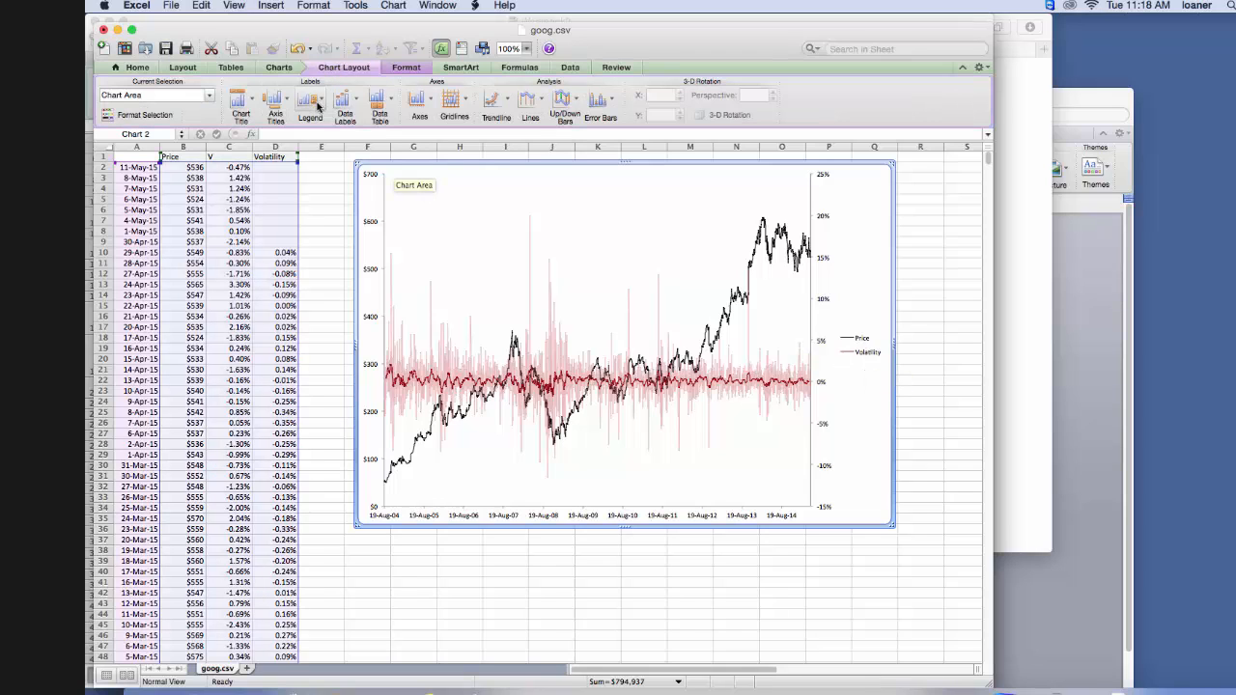
left_click(308, 102)
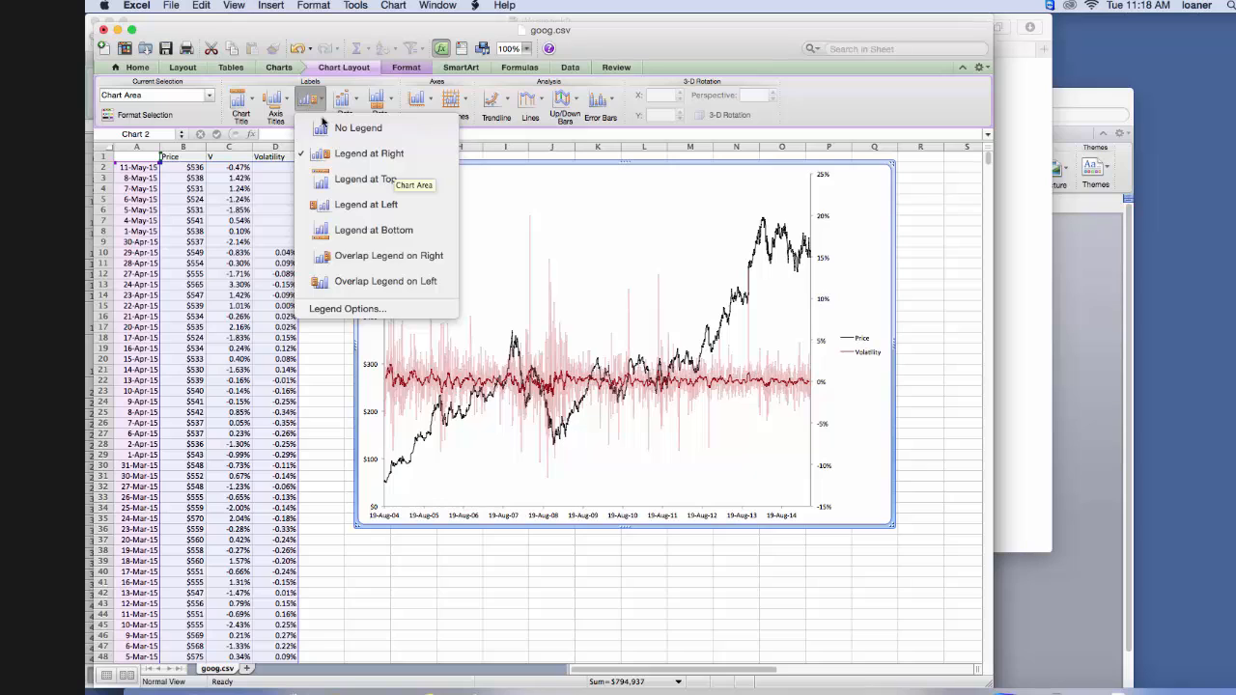
left_click(370, 230)
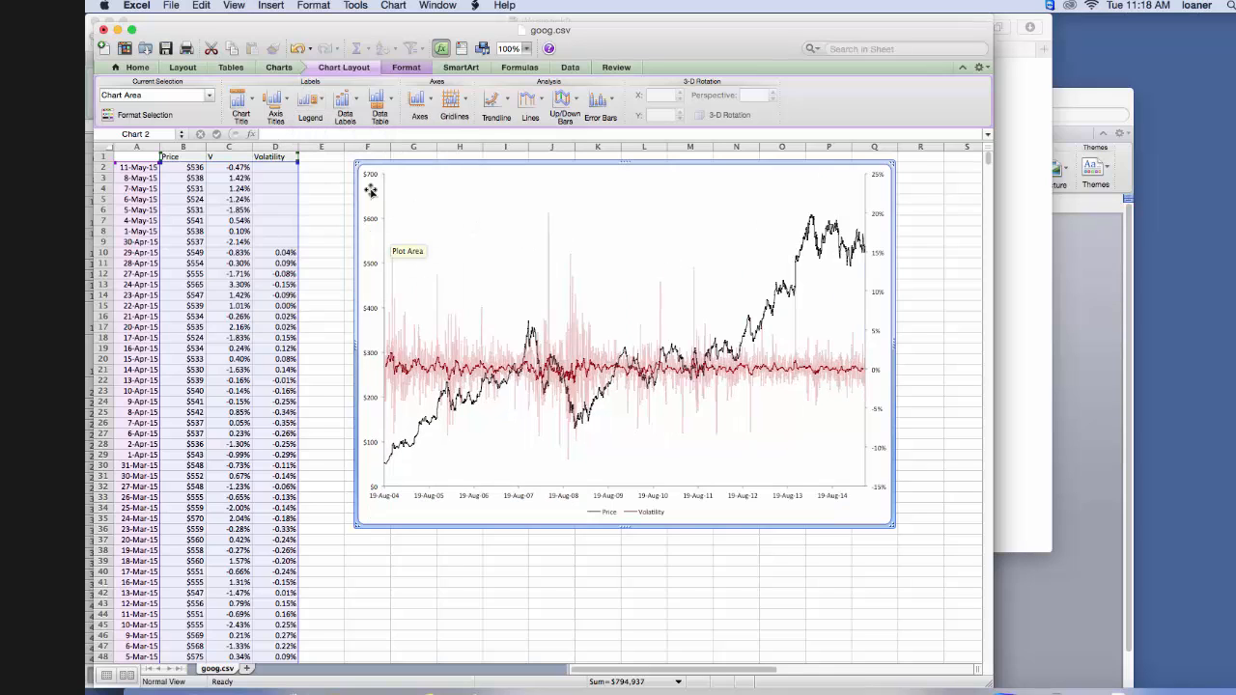
- Add a rotated title reading "Stock Price" to the primary vertical axis
left_click(274, 101)
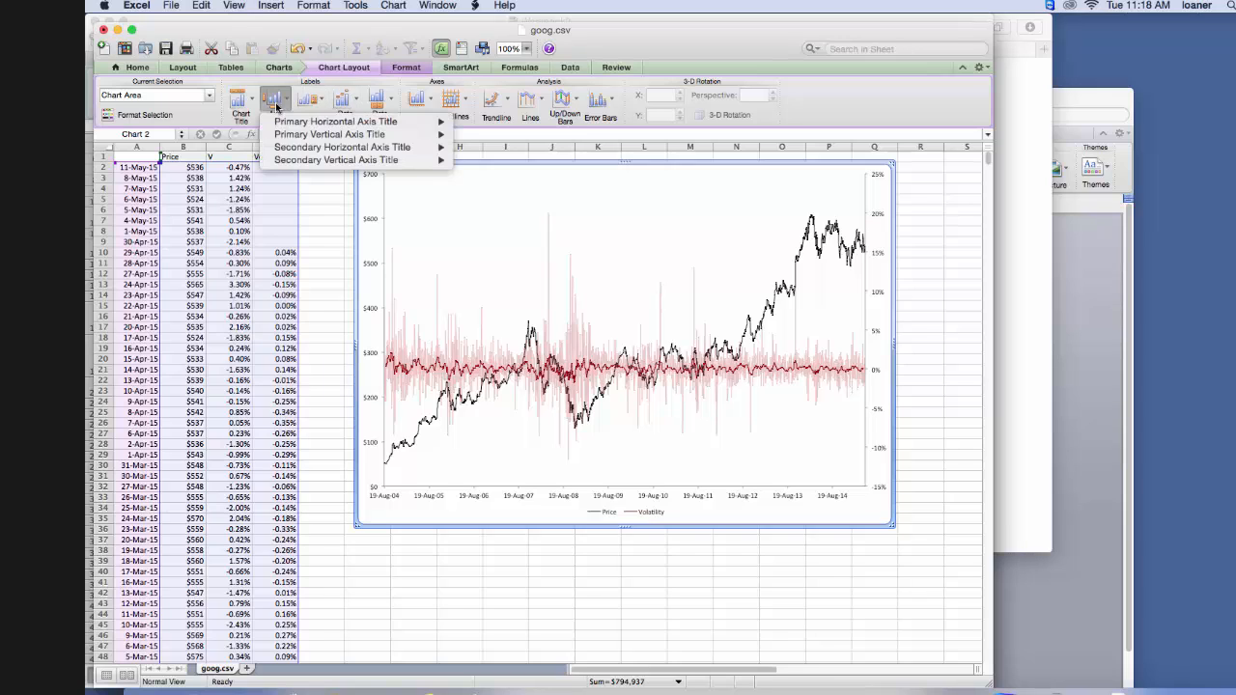
mouse_move(335, 138)
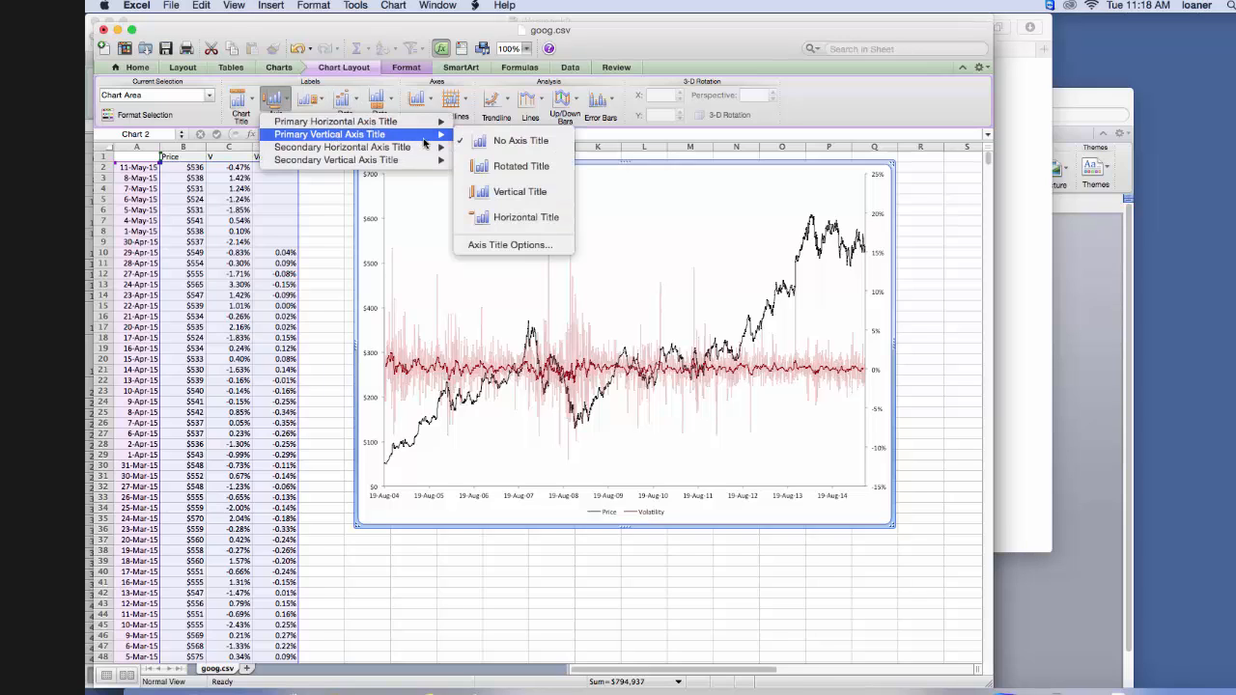
left_click(507, 166)
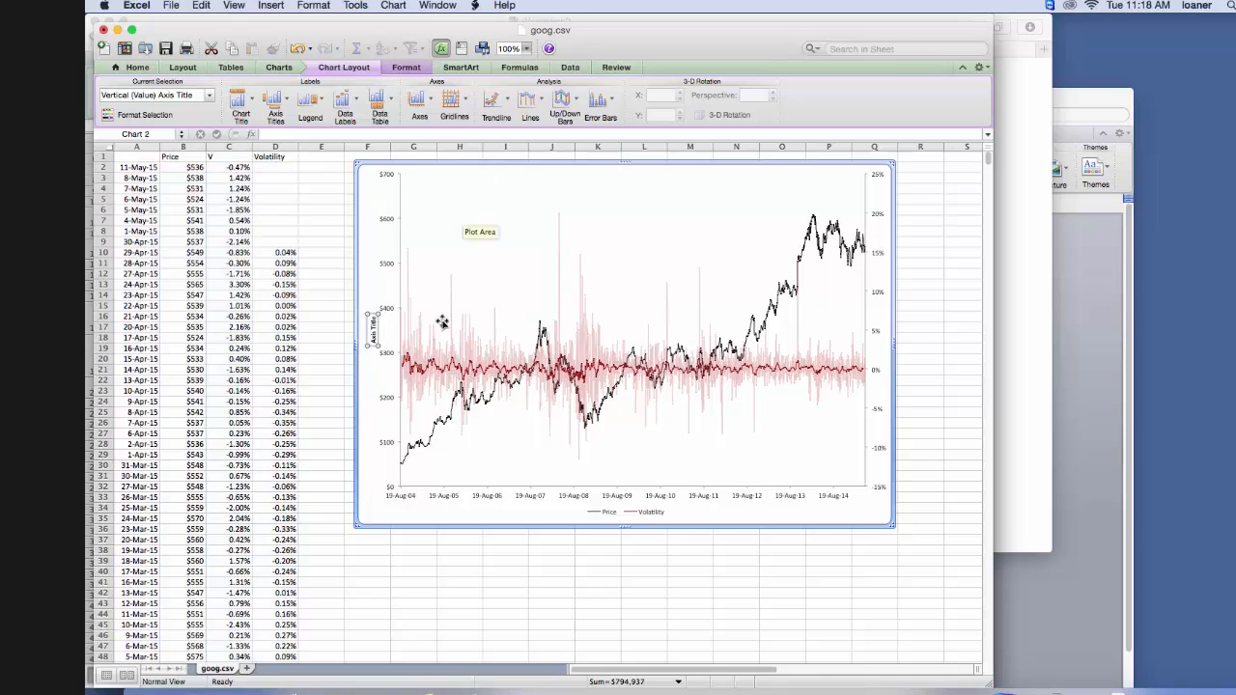
left_click(374, 326)
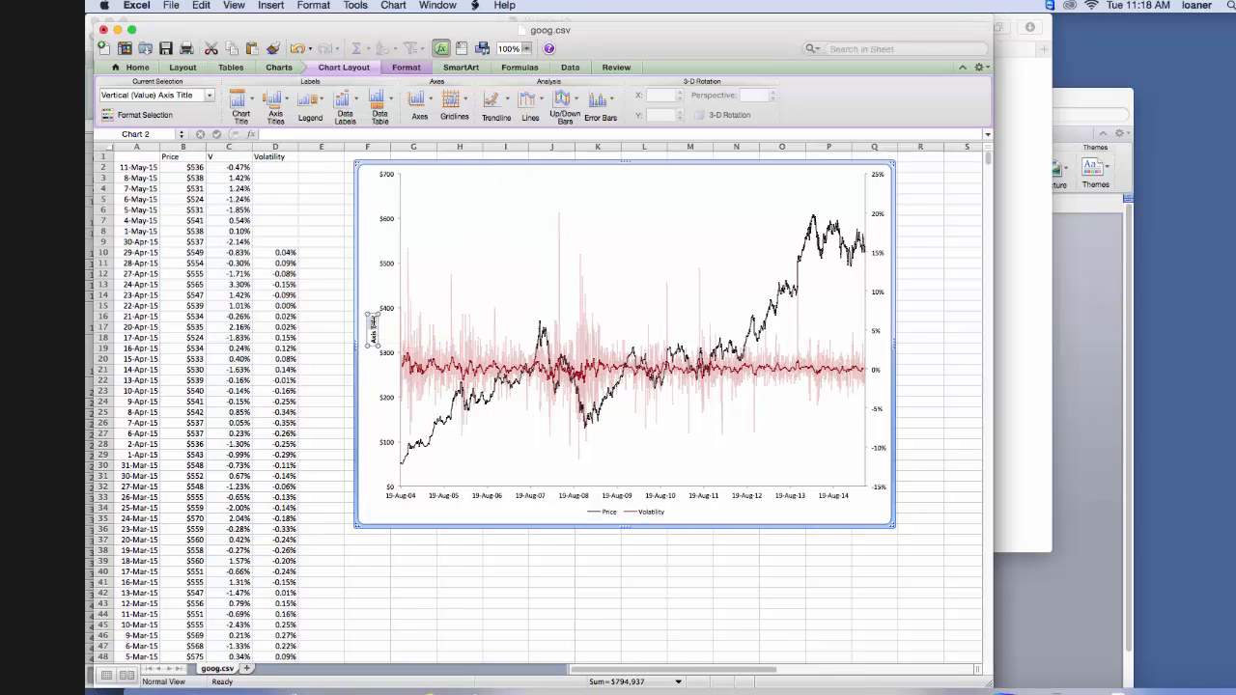
key("BackSpace")
type("Stock Price")
- Add a rotated title reading "Volatility" to the secondary vertical axis
left_click(275, 103)
mouse_move(325, 162)
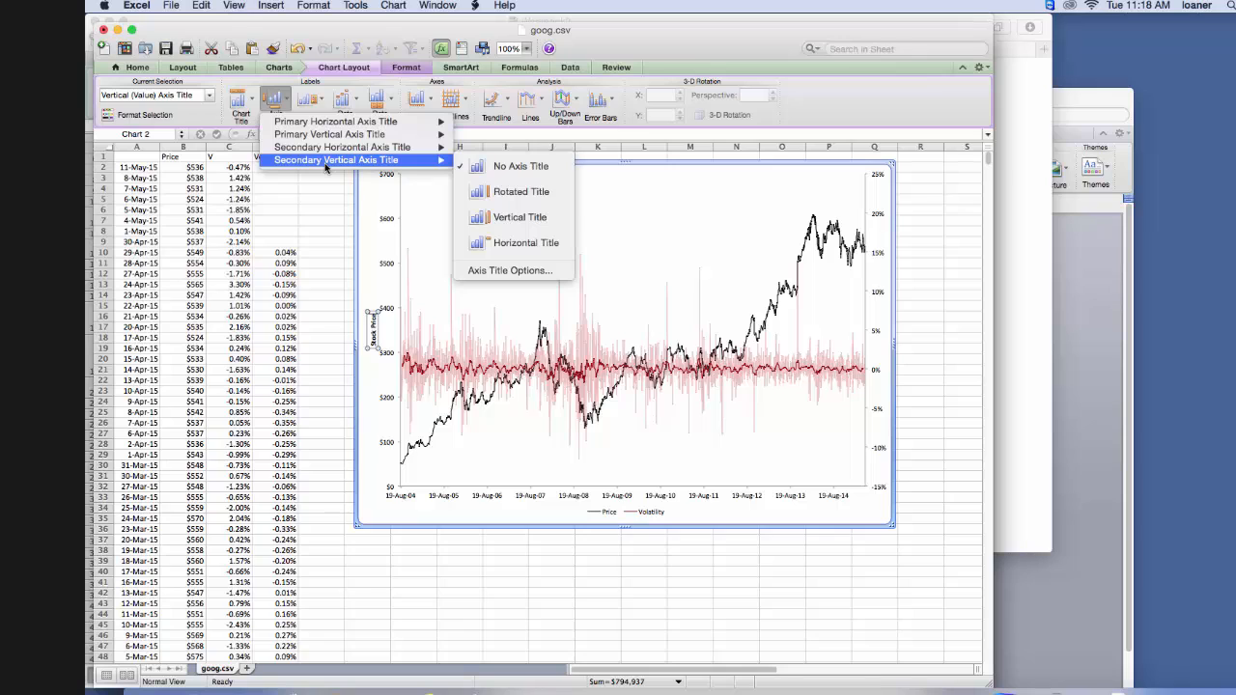
left_click(521, 192)
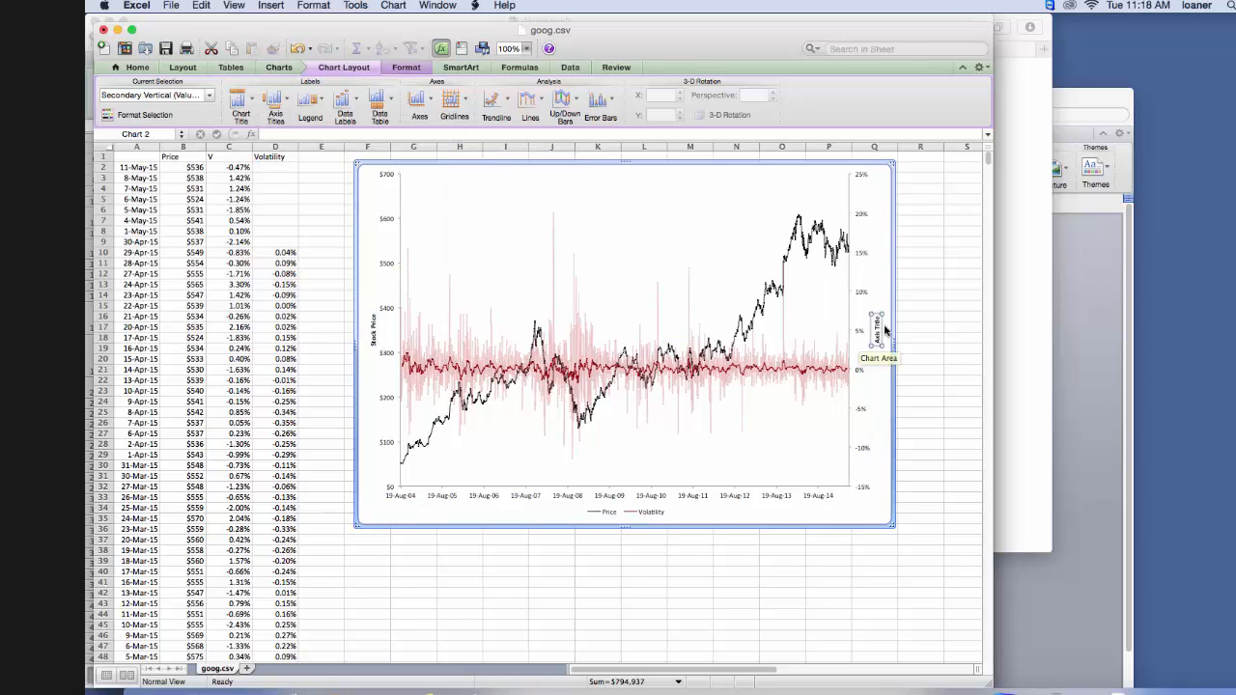
left_click(877, 324)
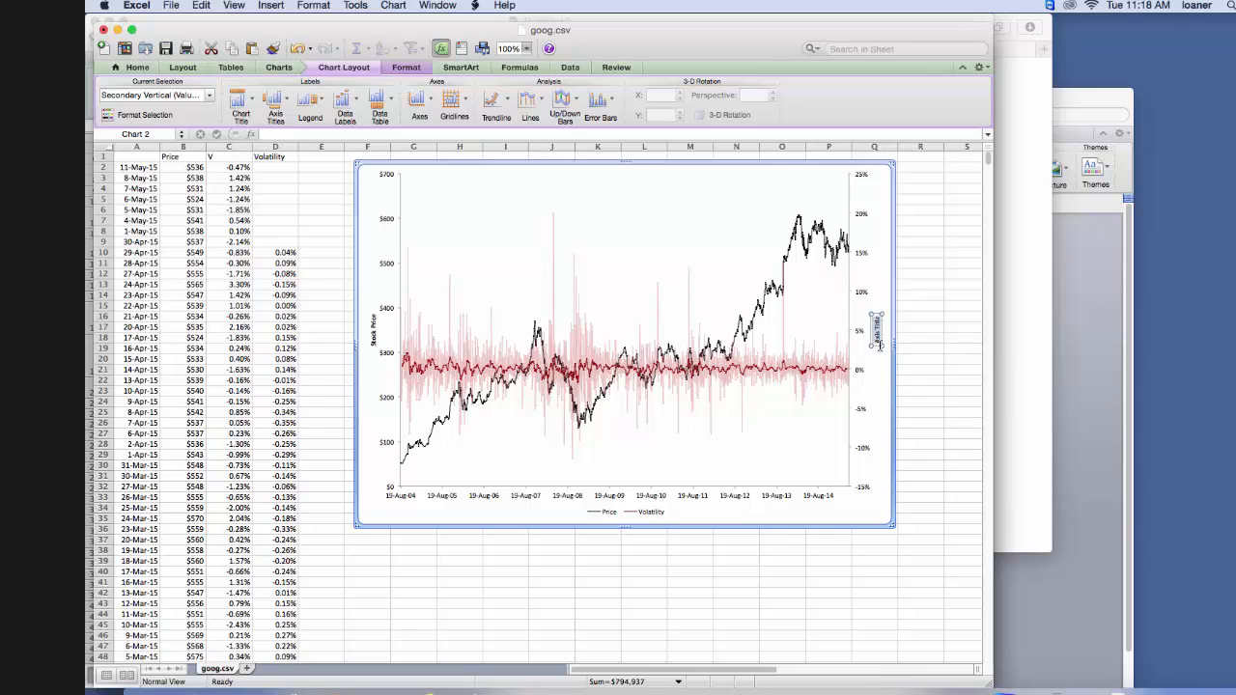
type("Volatility")
left_click(569, 187)
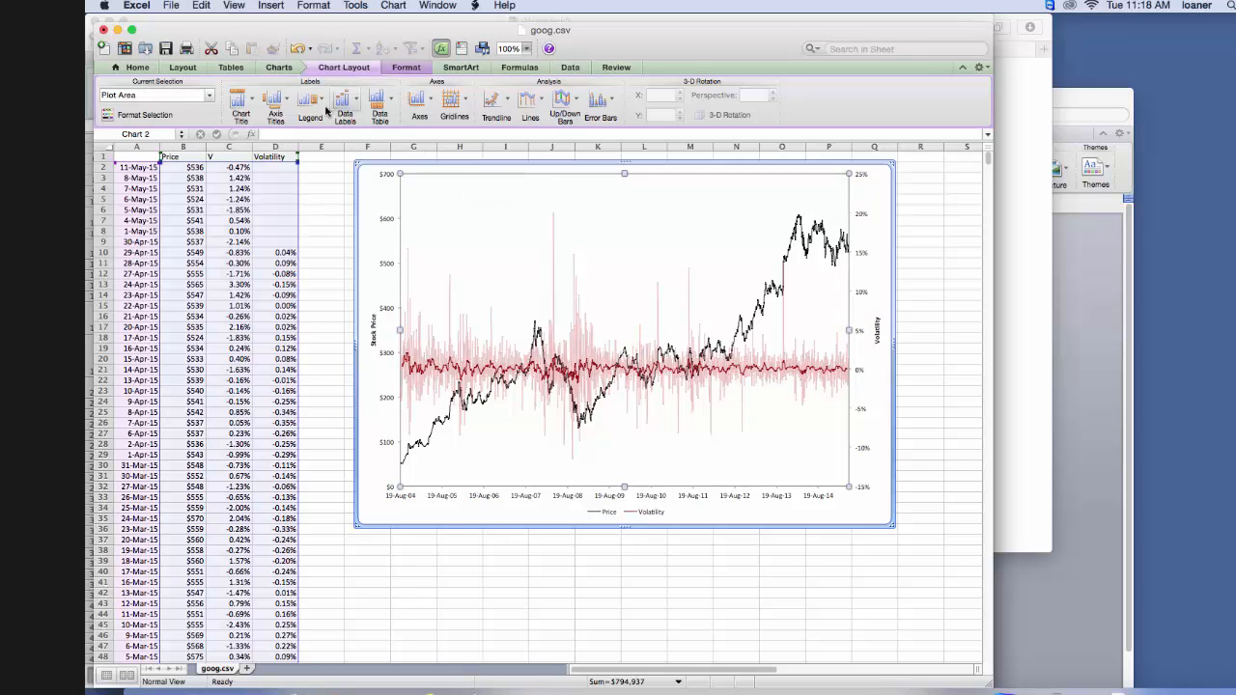
- Add a title above the chart reading "Google Stock Price and Volatility"
left_click(239, 107)
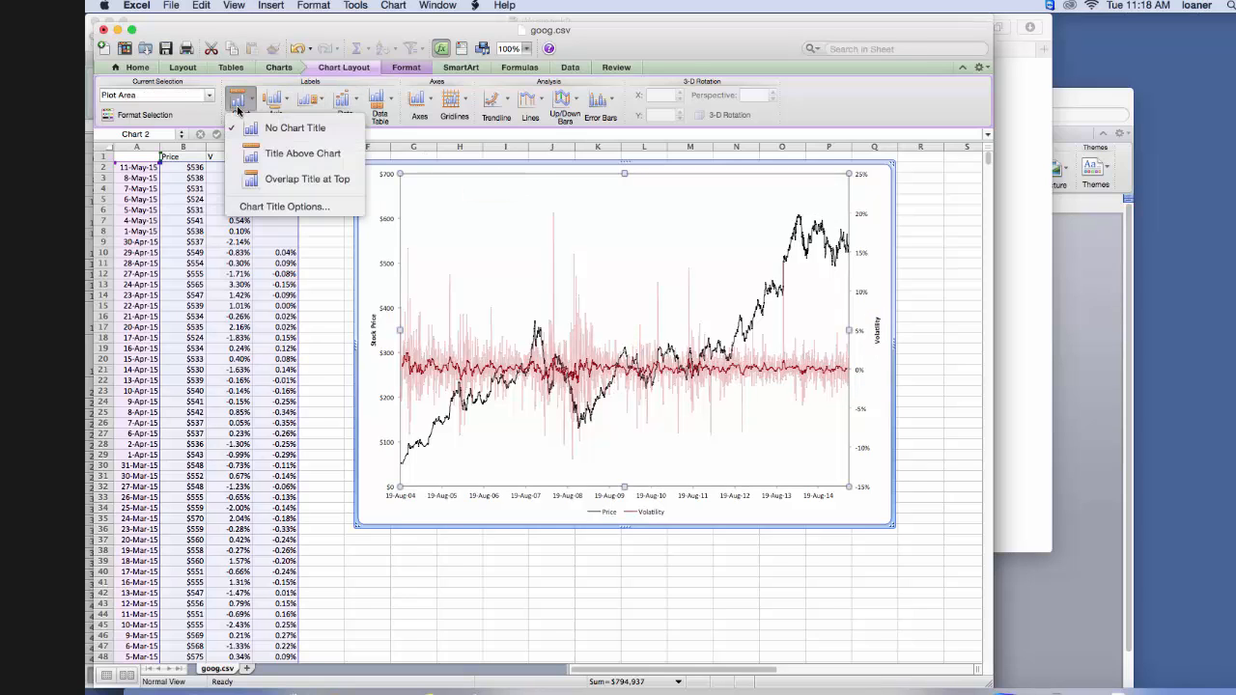
left_click(299, 157)
double_click(628, 180)
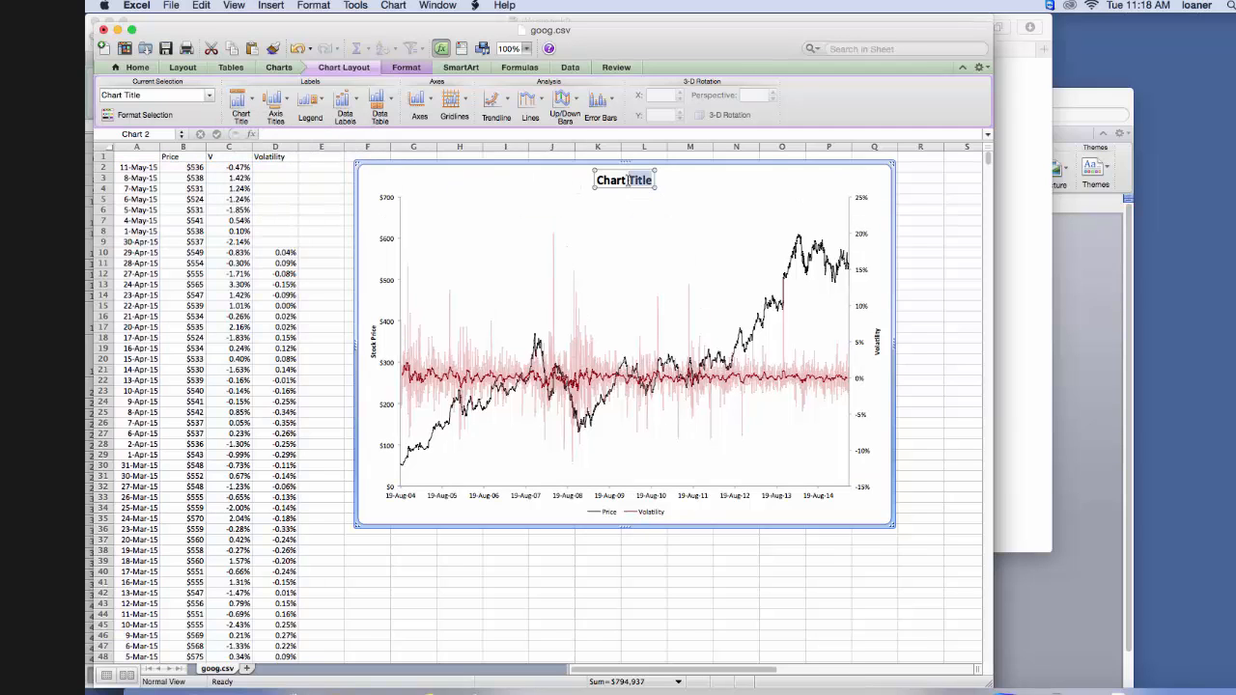
key("BackSpace")
key("BackSpace")
key("BackSpace")
key("BackSpace")
key("BackSpace")
key("BackSpace")
key("BackSpace")
type("Google St")
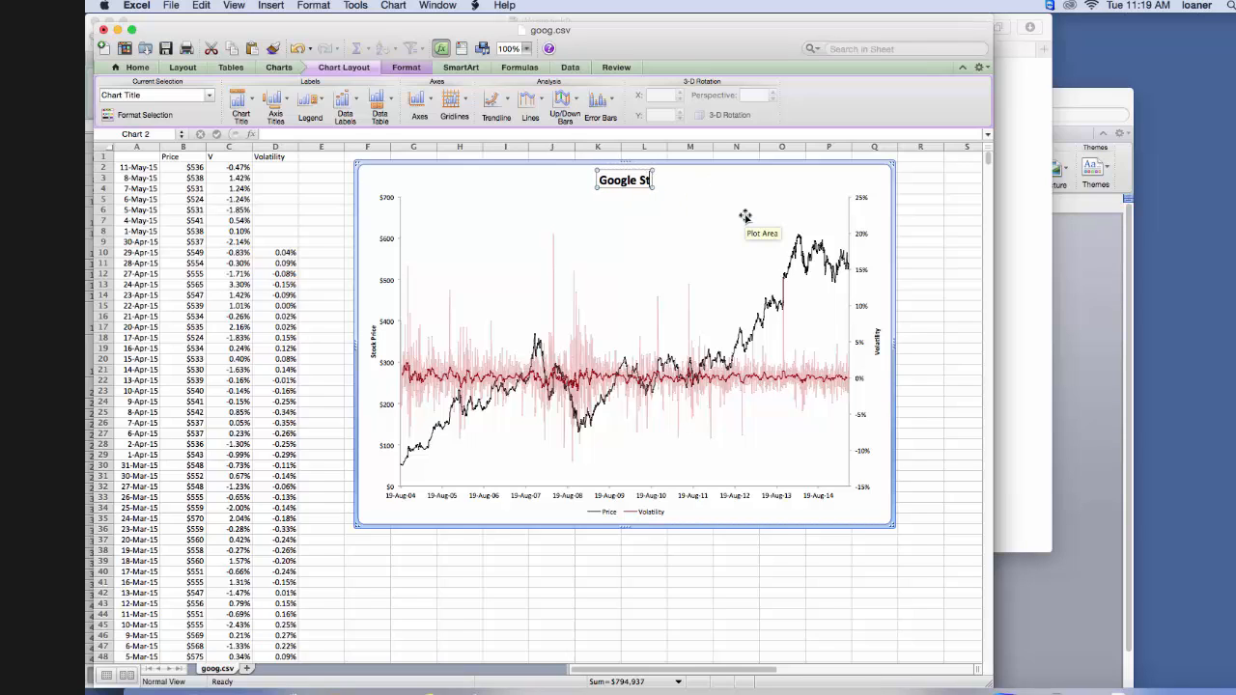
type("ock price")
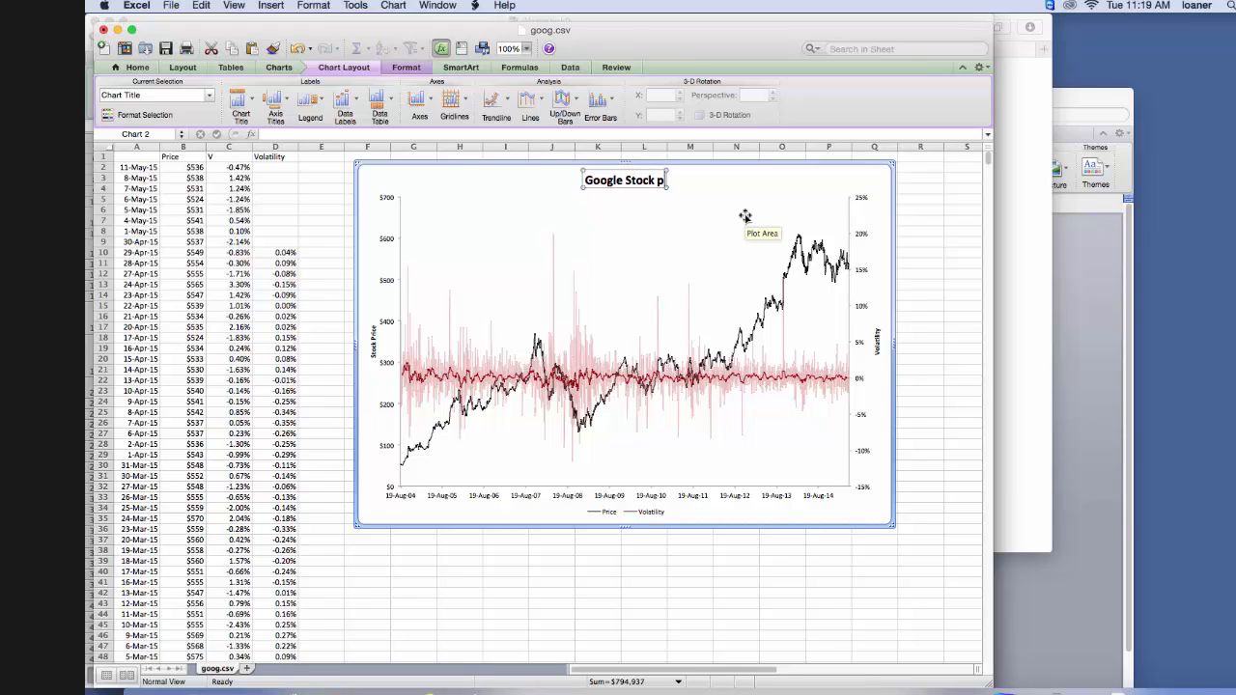
key("BackSpace")
key("BackSpace")
key("BackSpace")
key("BackSpace")
key("BackSpace")
type("Price and V")
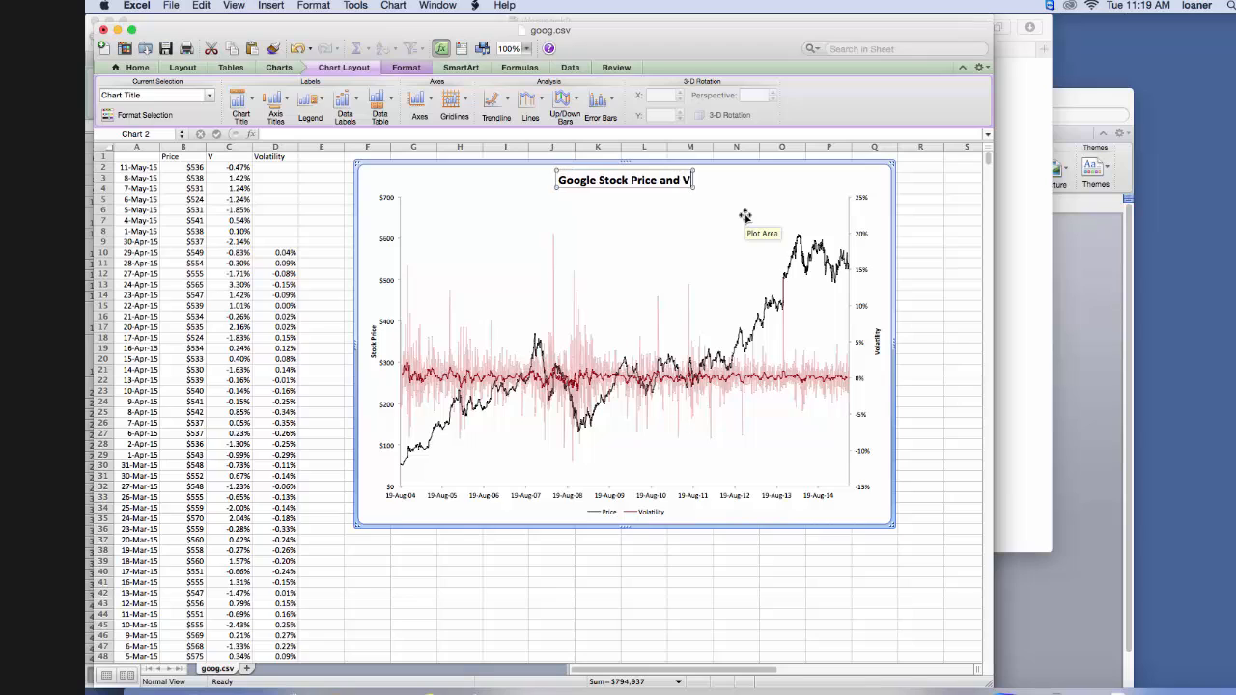
type("olatility")
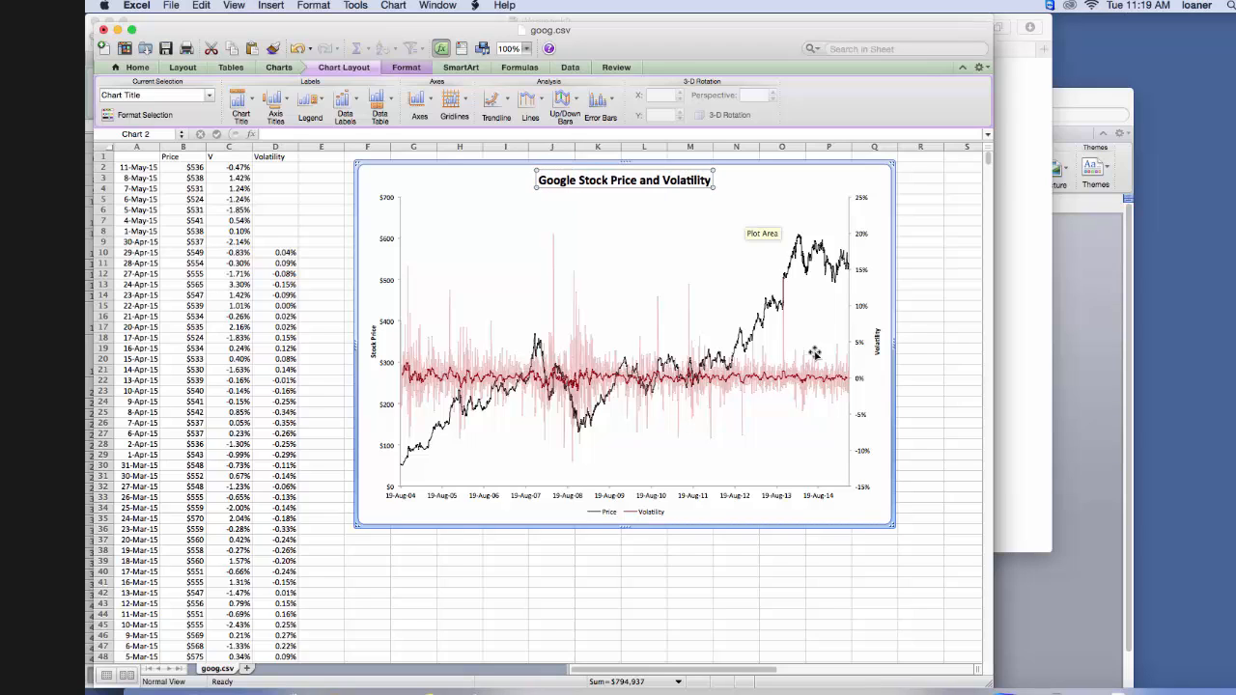
left_click(857, 497)
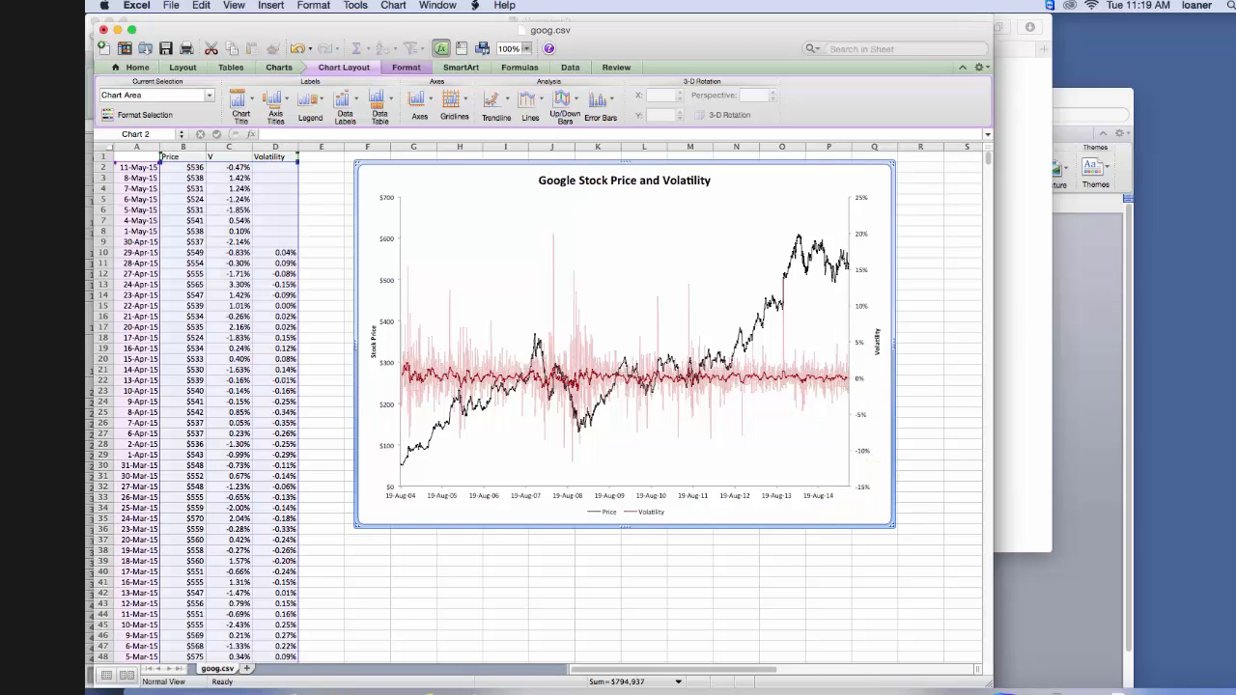
left_click(597, 593)
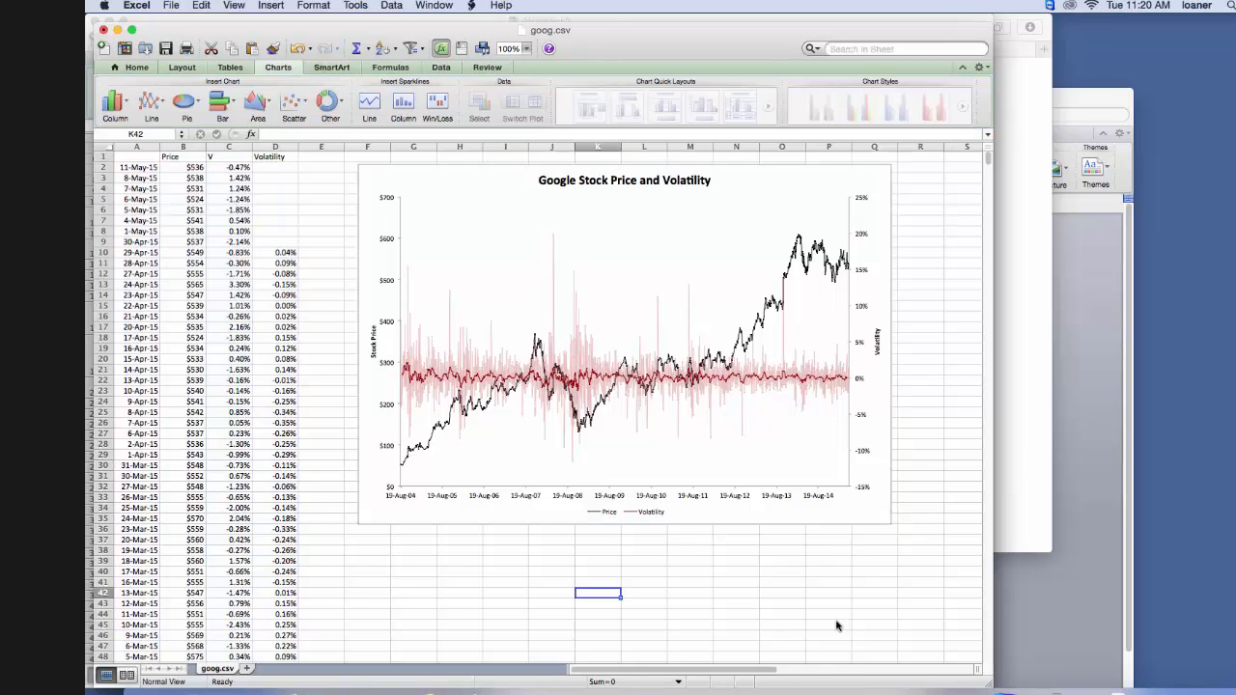
- Copy the whole Google Stock Price and Volatility chart
left_click(818, 520)
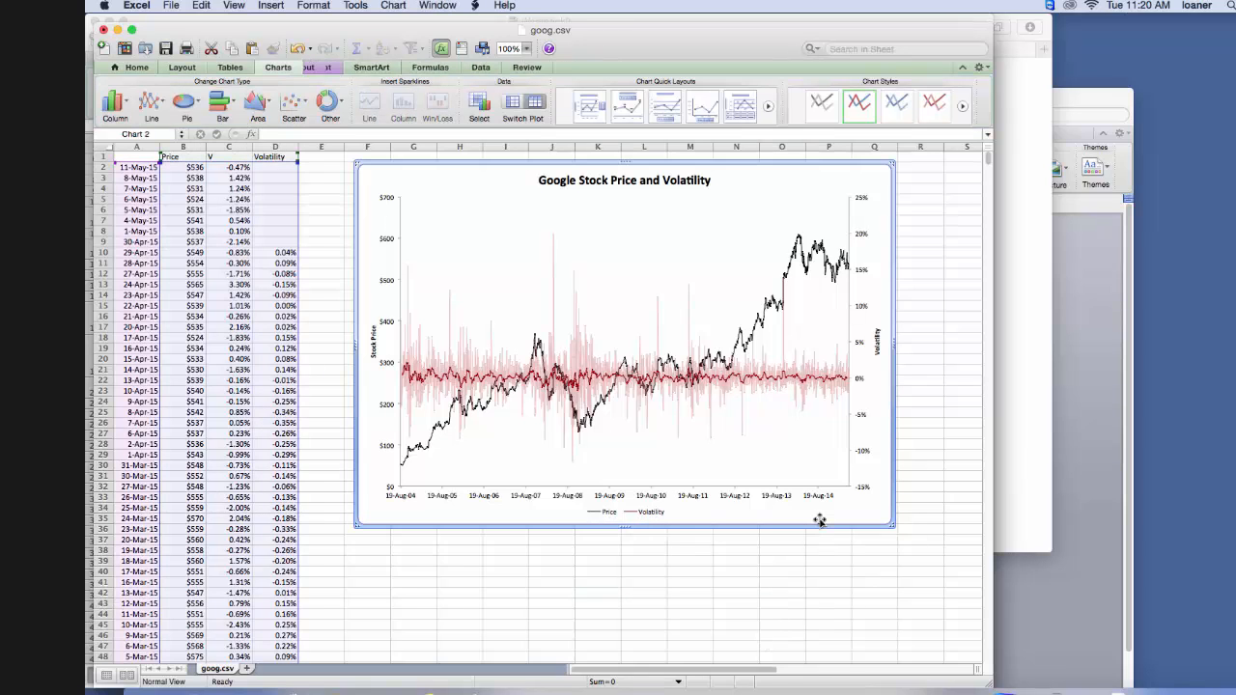
right_click(818, 522)
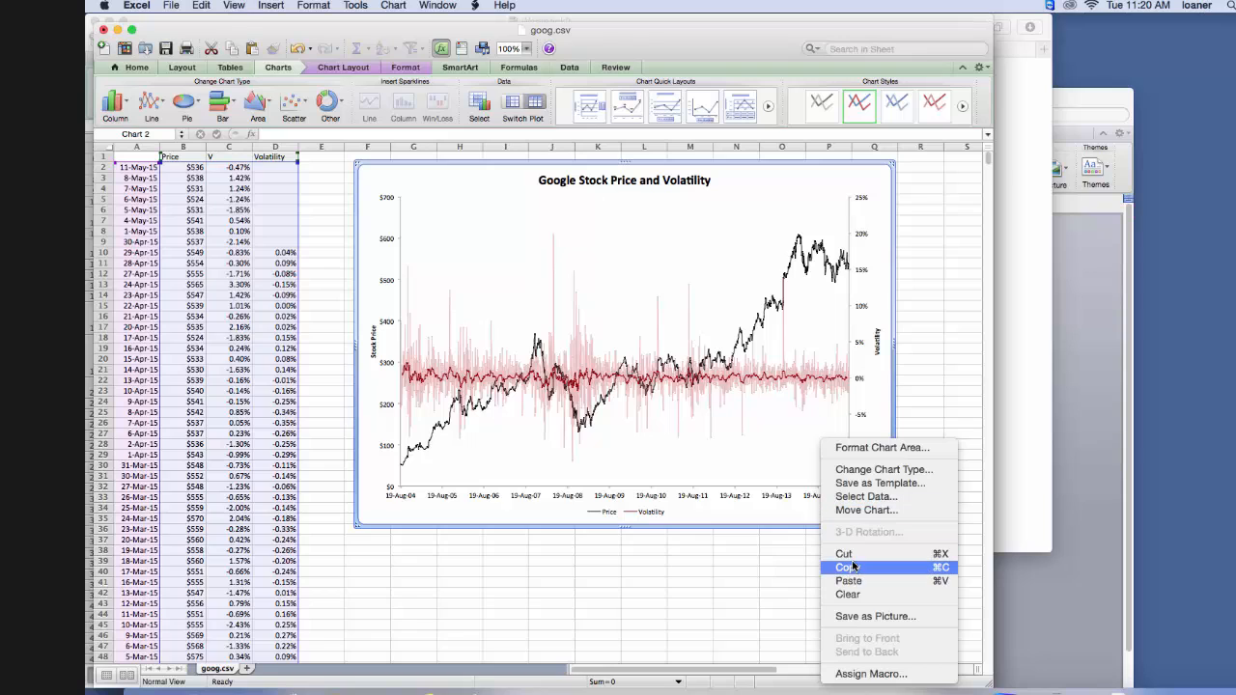
key("Escape")
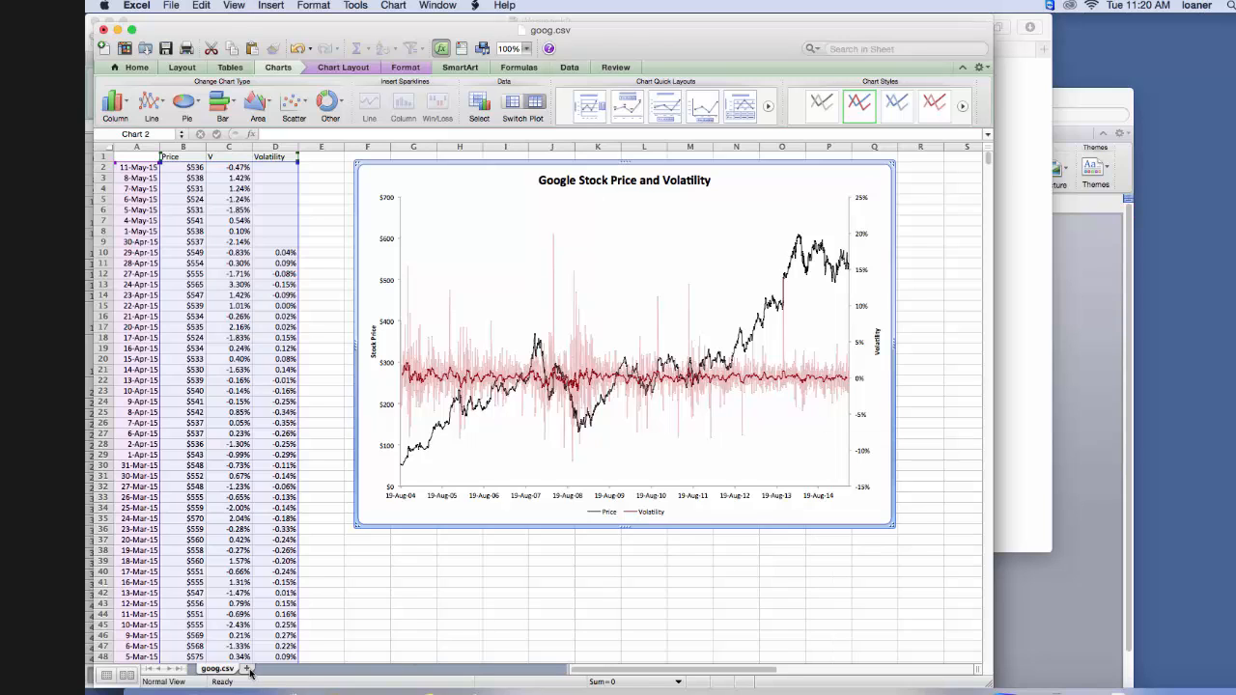
- Paste the copied chart at cell B4 of a new worksheet and nudge it slightly down and to the right
left_click(248, 669)
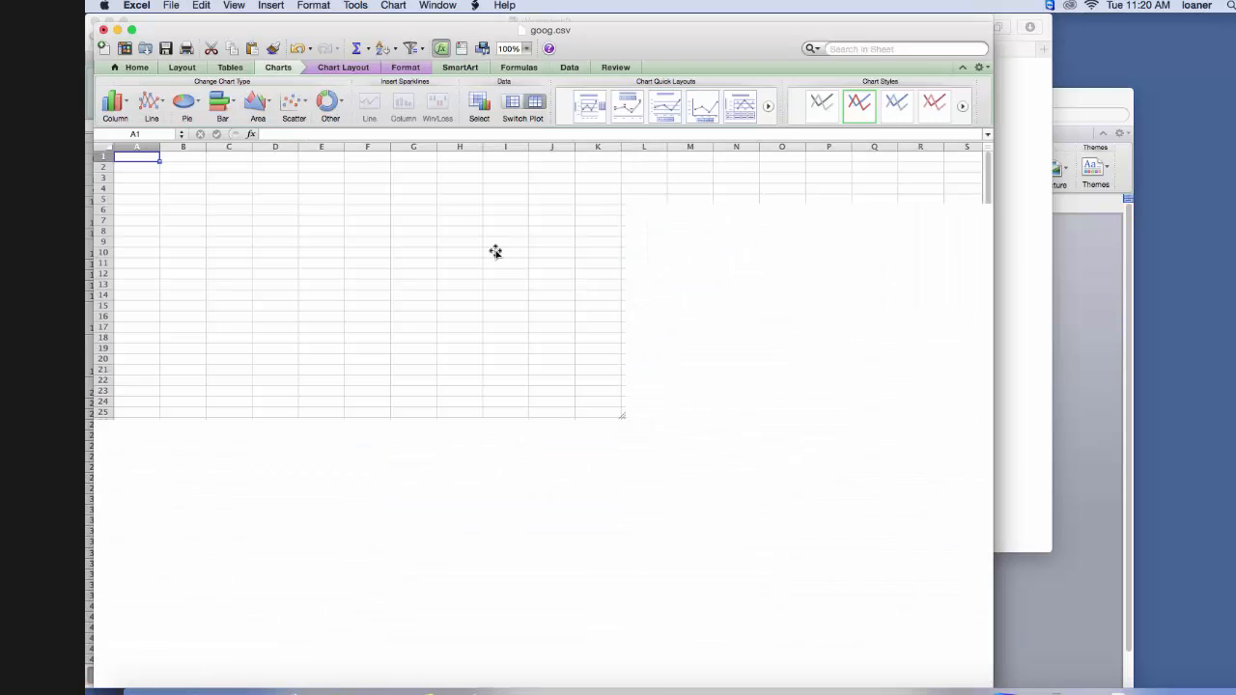
left_click(189, 187)
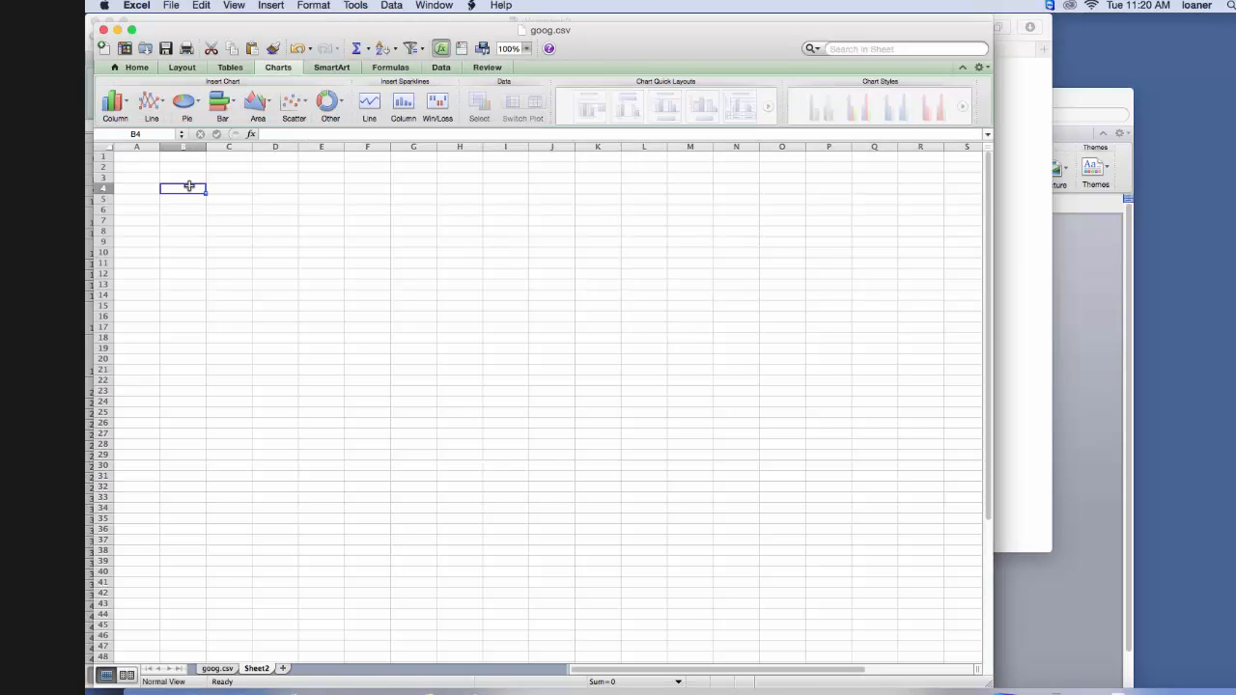
right_click(189, 189)
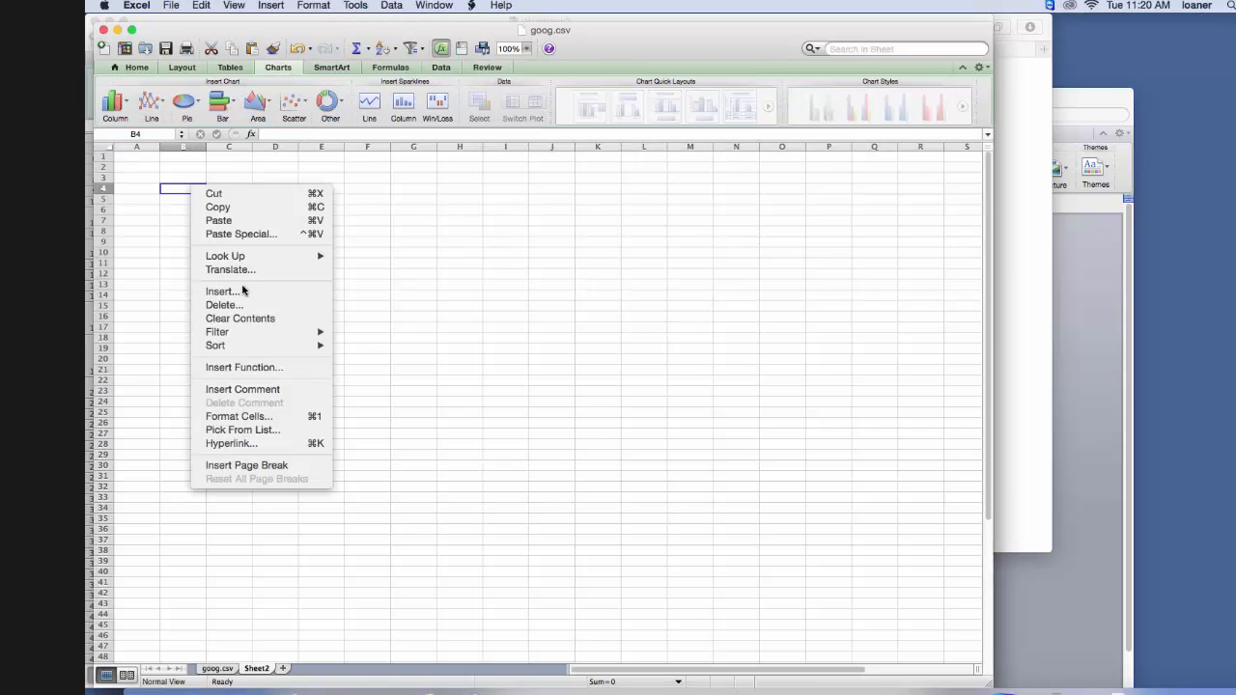
left_click(235, 222)
left_click(828, 359)
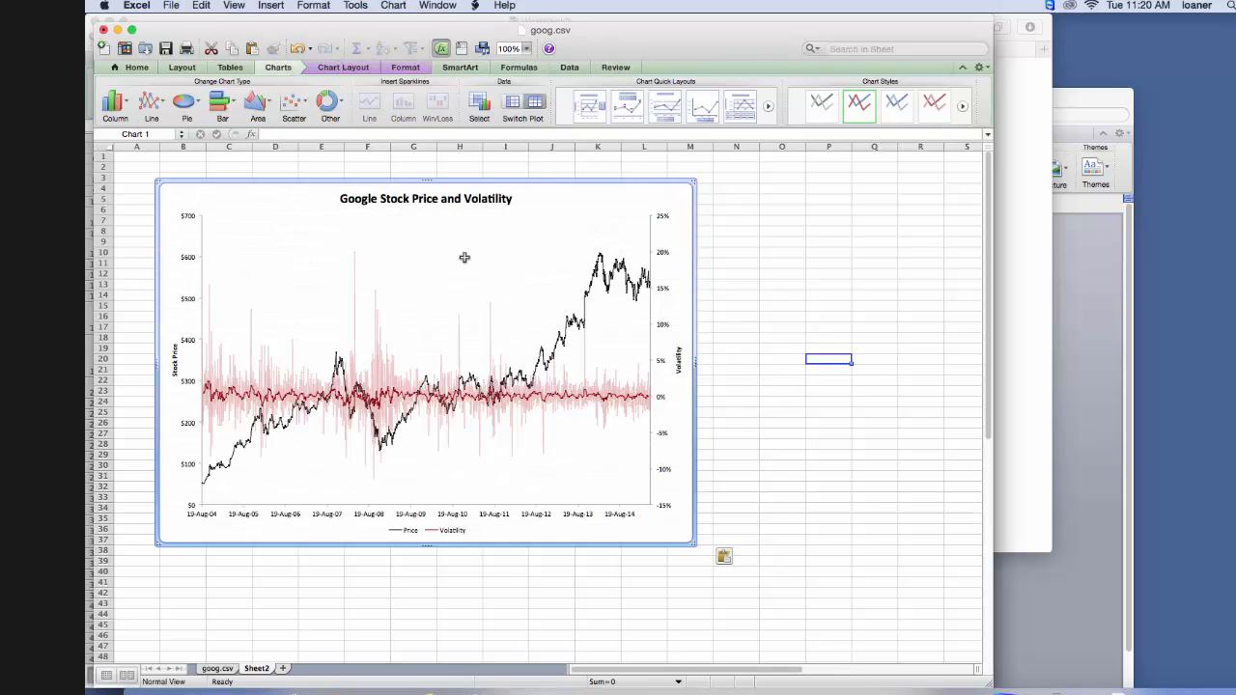
left_click(689, 543)
left_click_drag(691, 543, 701, 551)
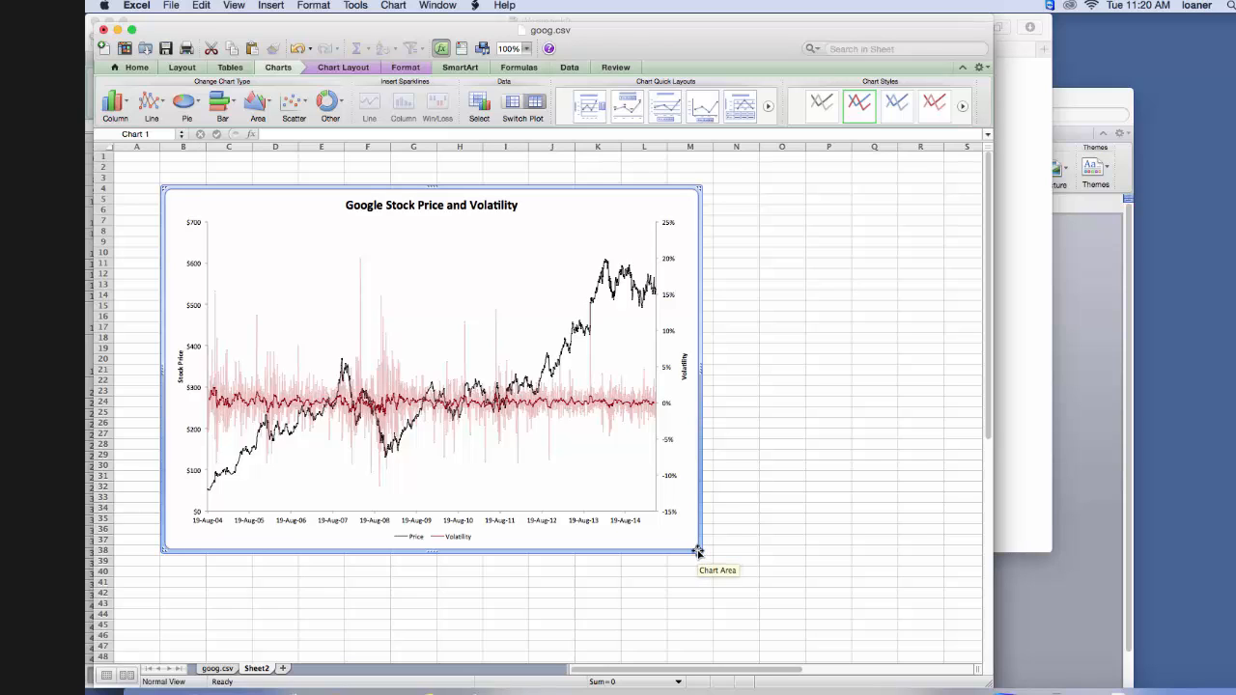
- Fill all cells of Sheet2 with white to hide the gridlines around the chart
left_click(104, 141)
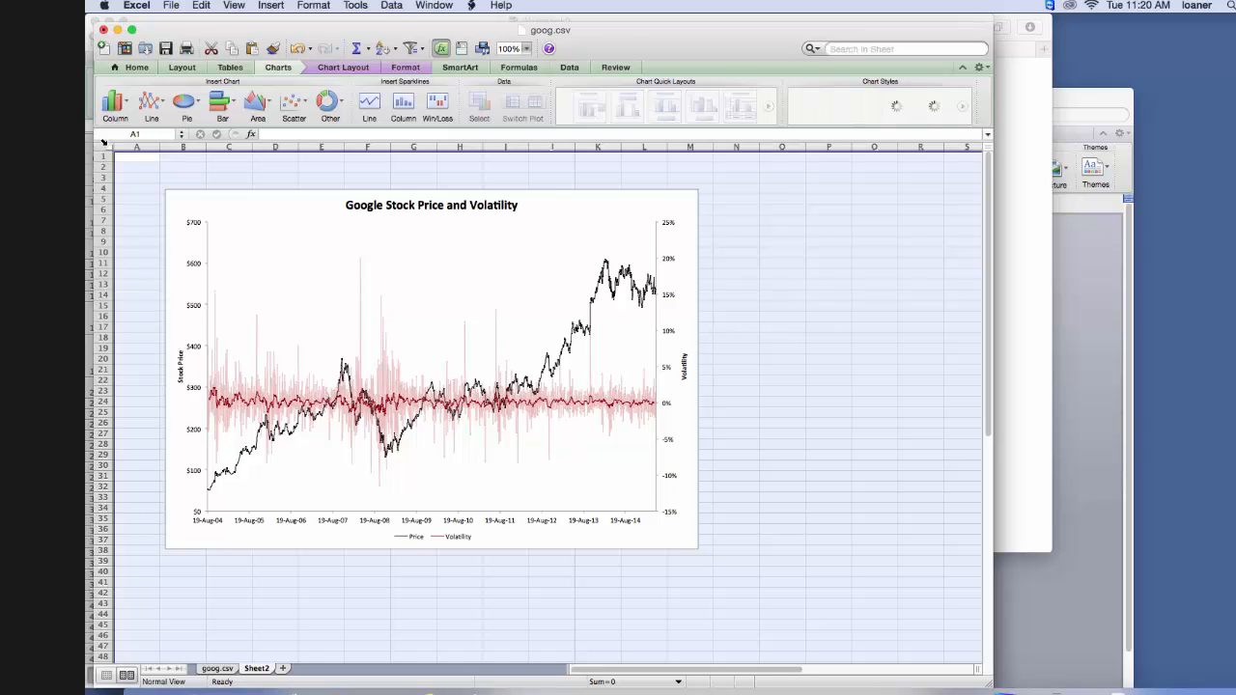
left_click(137, 68)
left_click(301, 115)
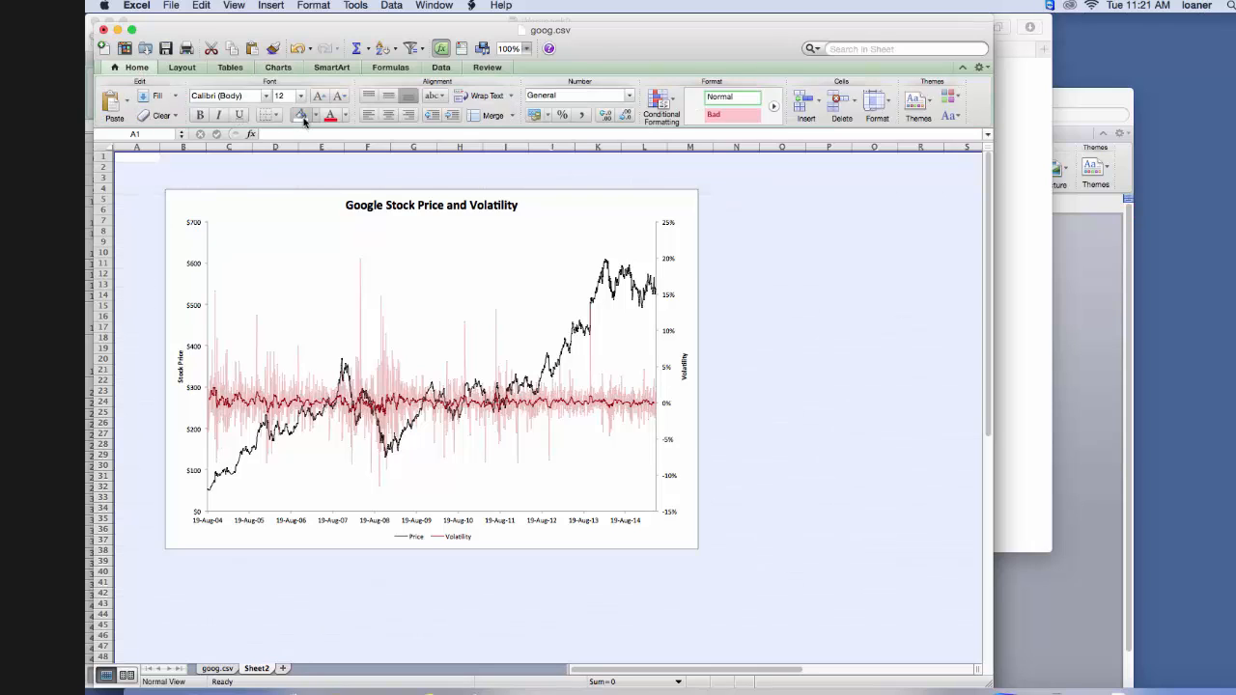
left_click(833, 326)
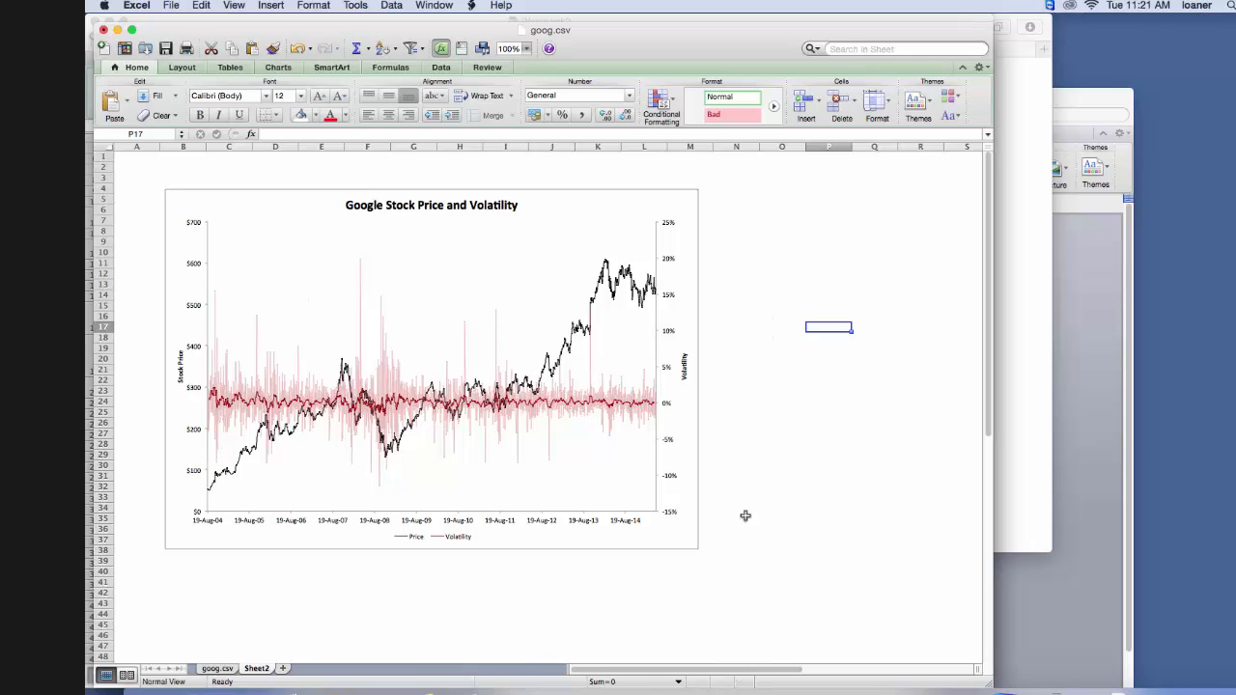
- Remove the chart area's border on Sheet2 by setting its line color to No Line
right_click(669, 541)
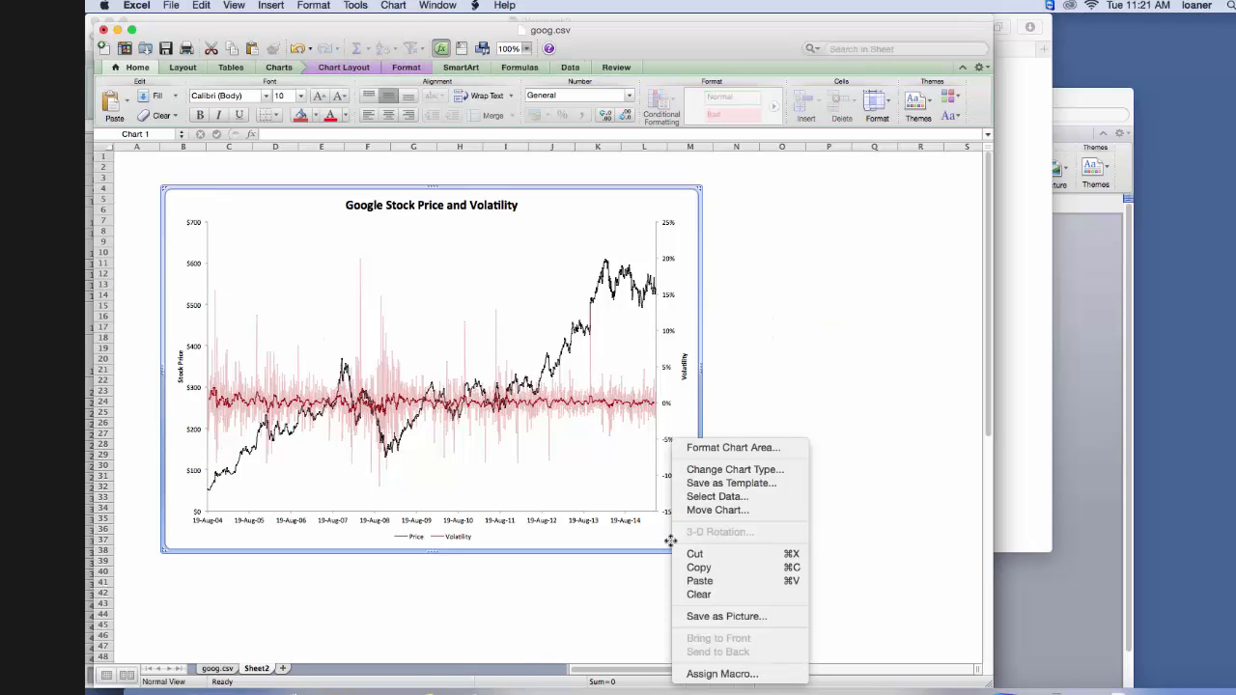
left_click(758, 449)
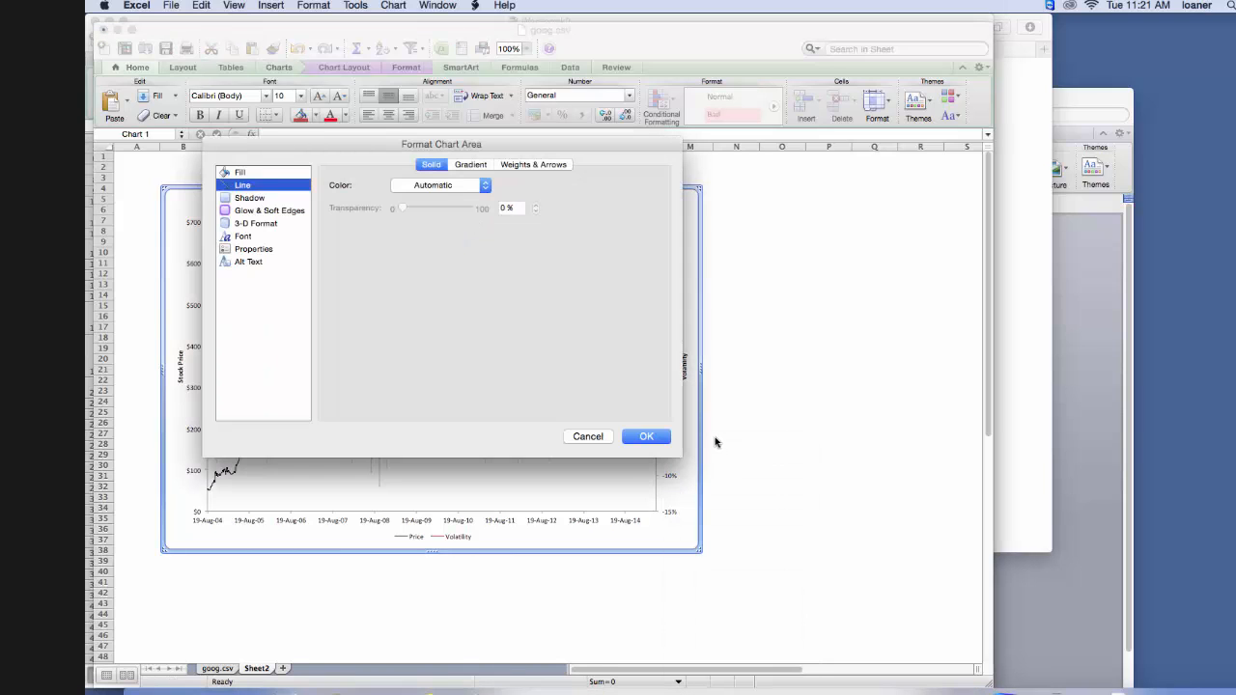
left_click(488, 192)
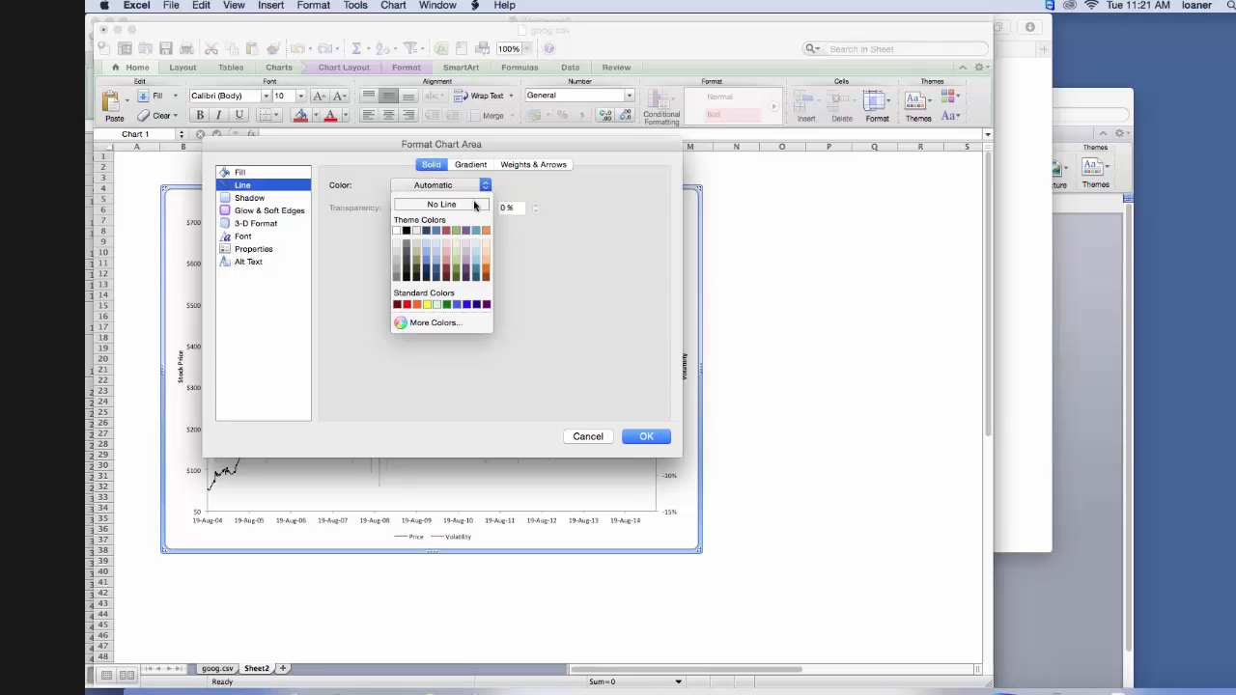
left_click(472, 204)
left_click(653, 446)
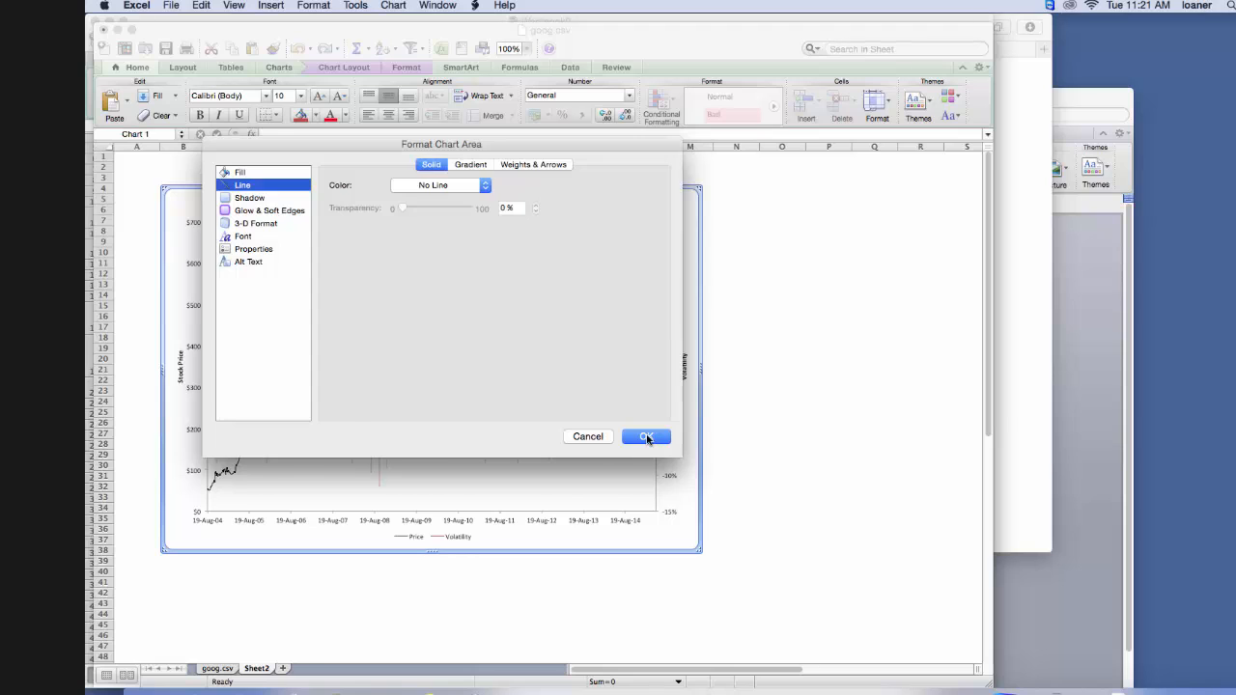
left_click(807, 325)
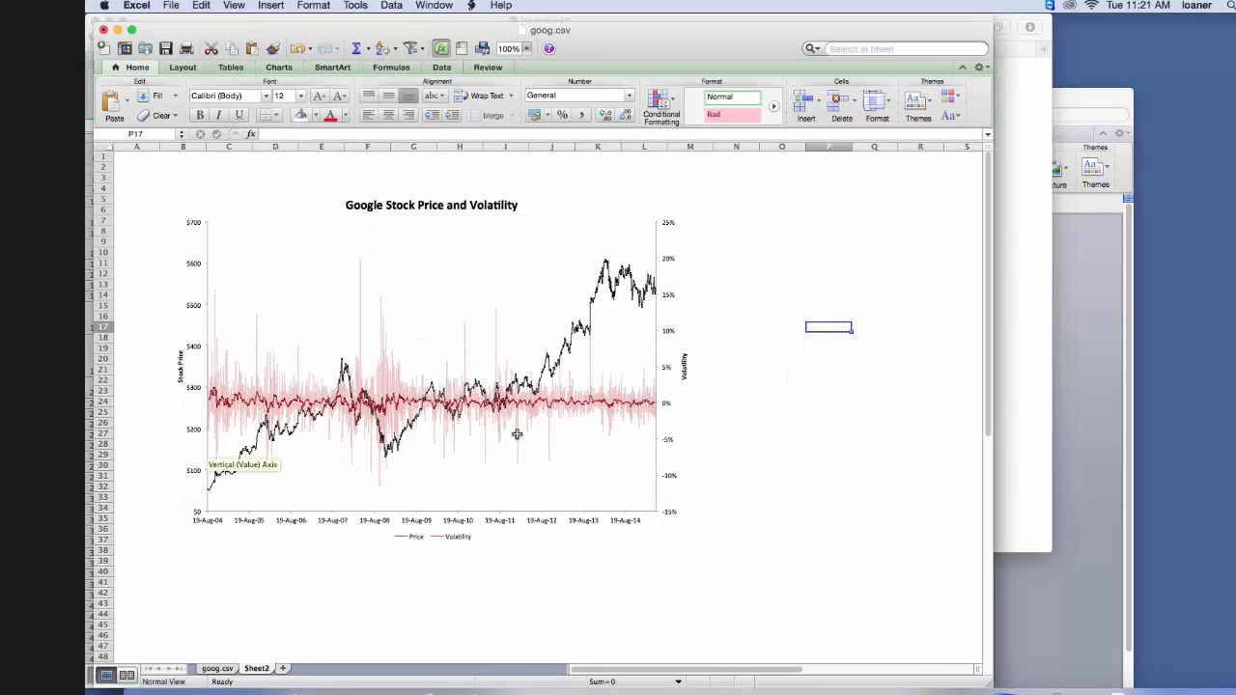